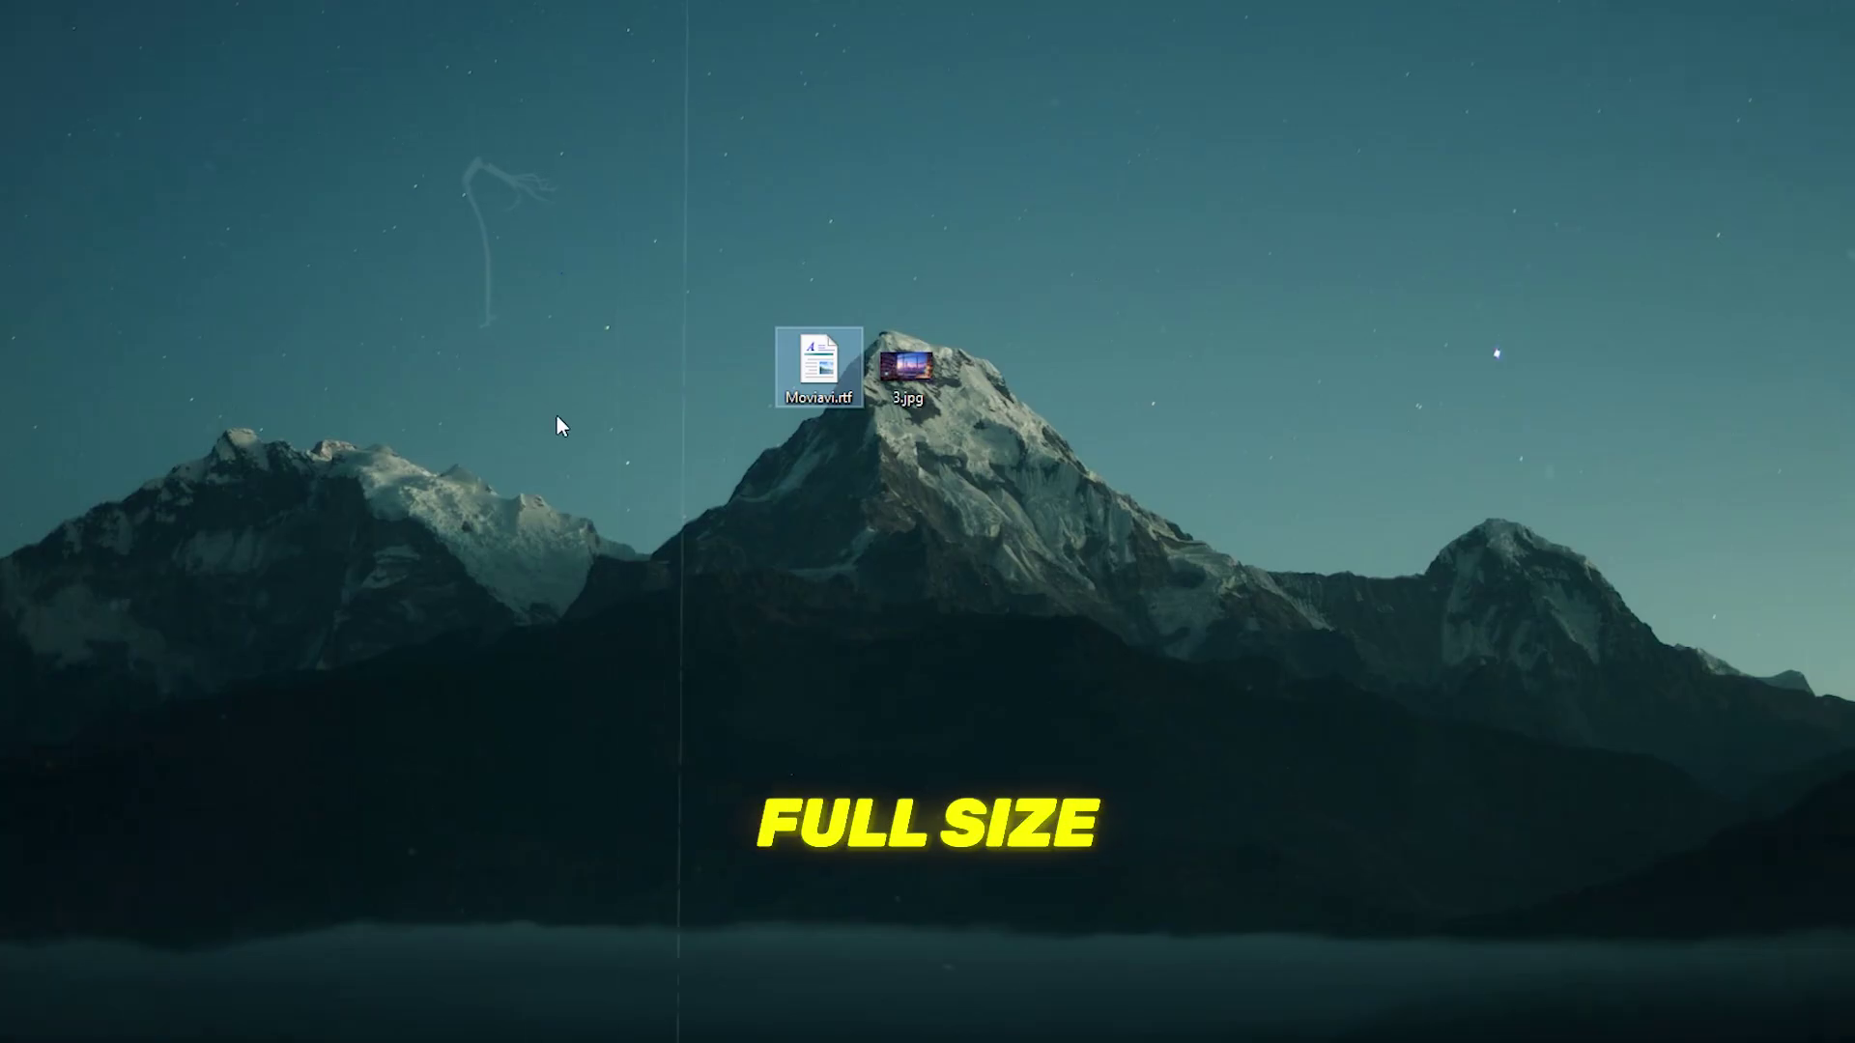
Preview Moviavi.rtf in QuickLook, then close the document preview.
key(space)
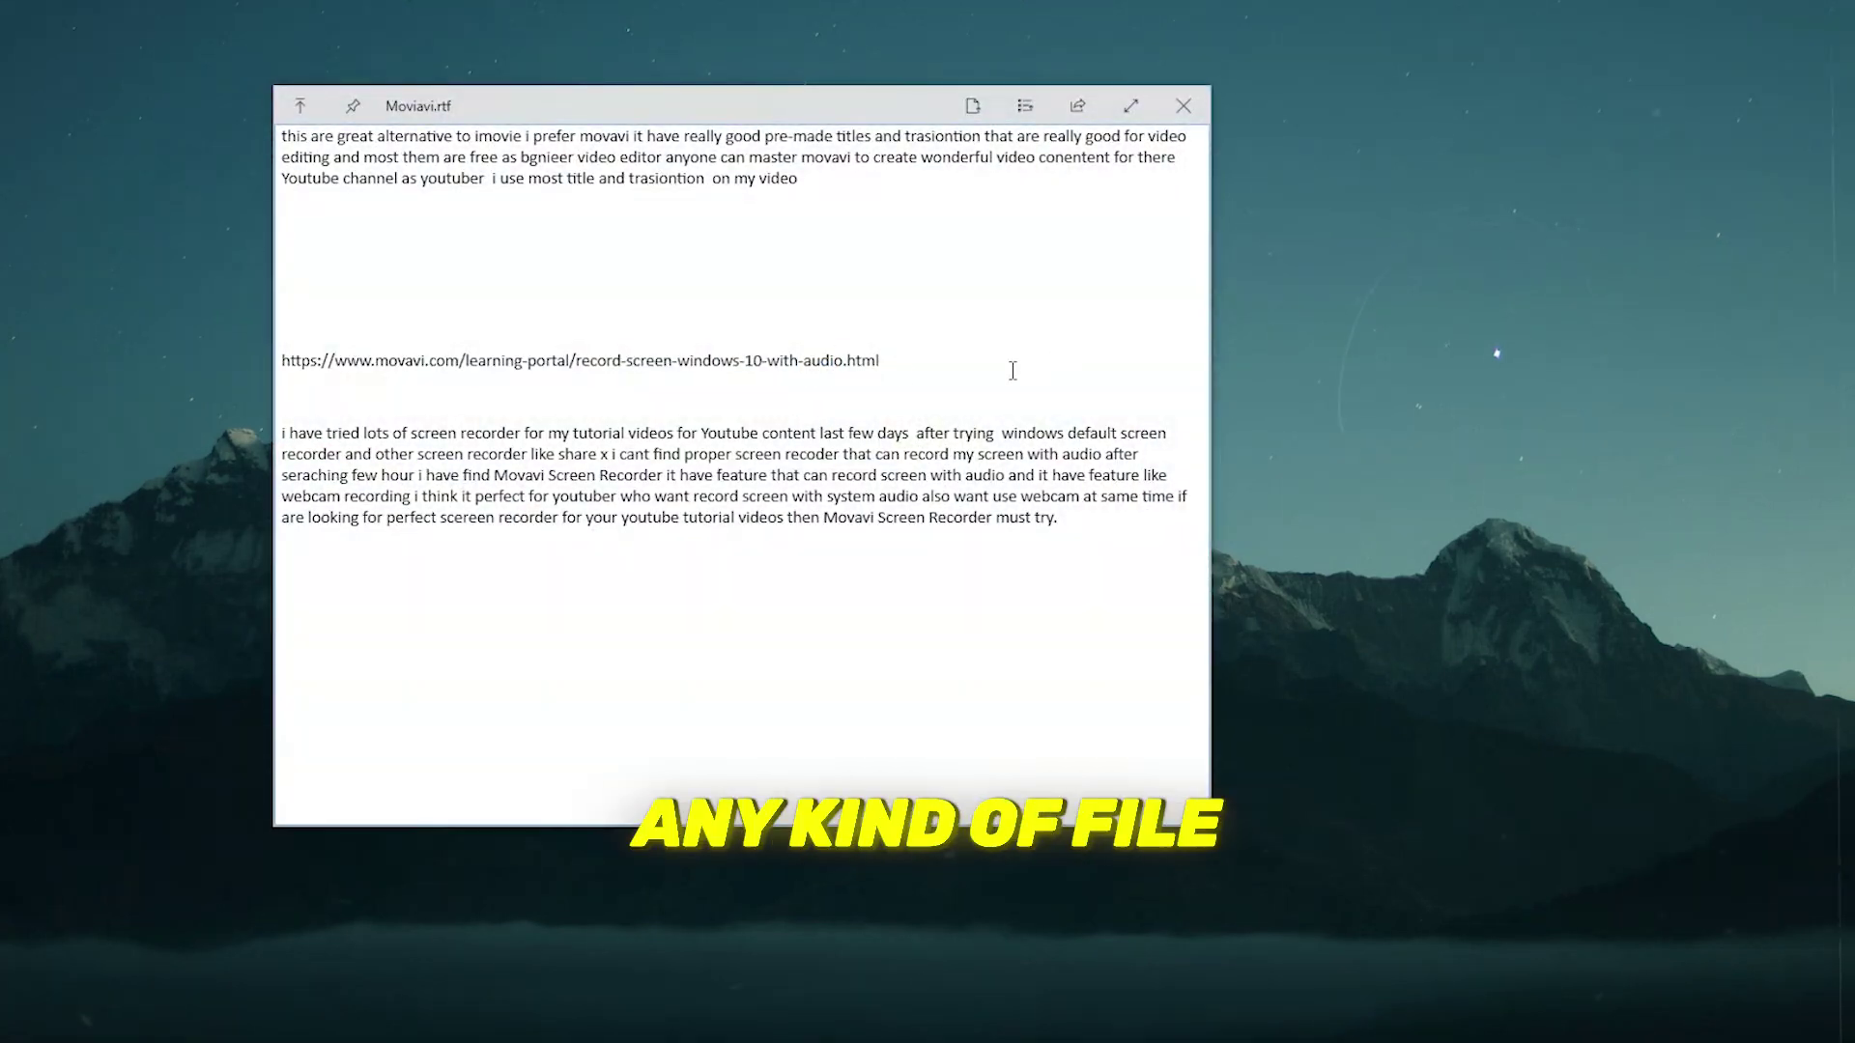
click(1183, 106)
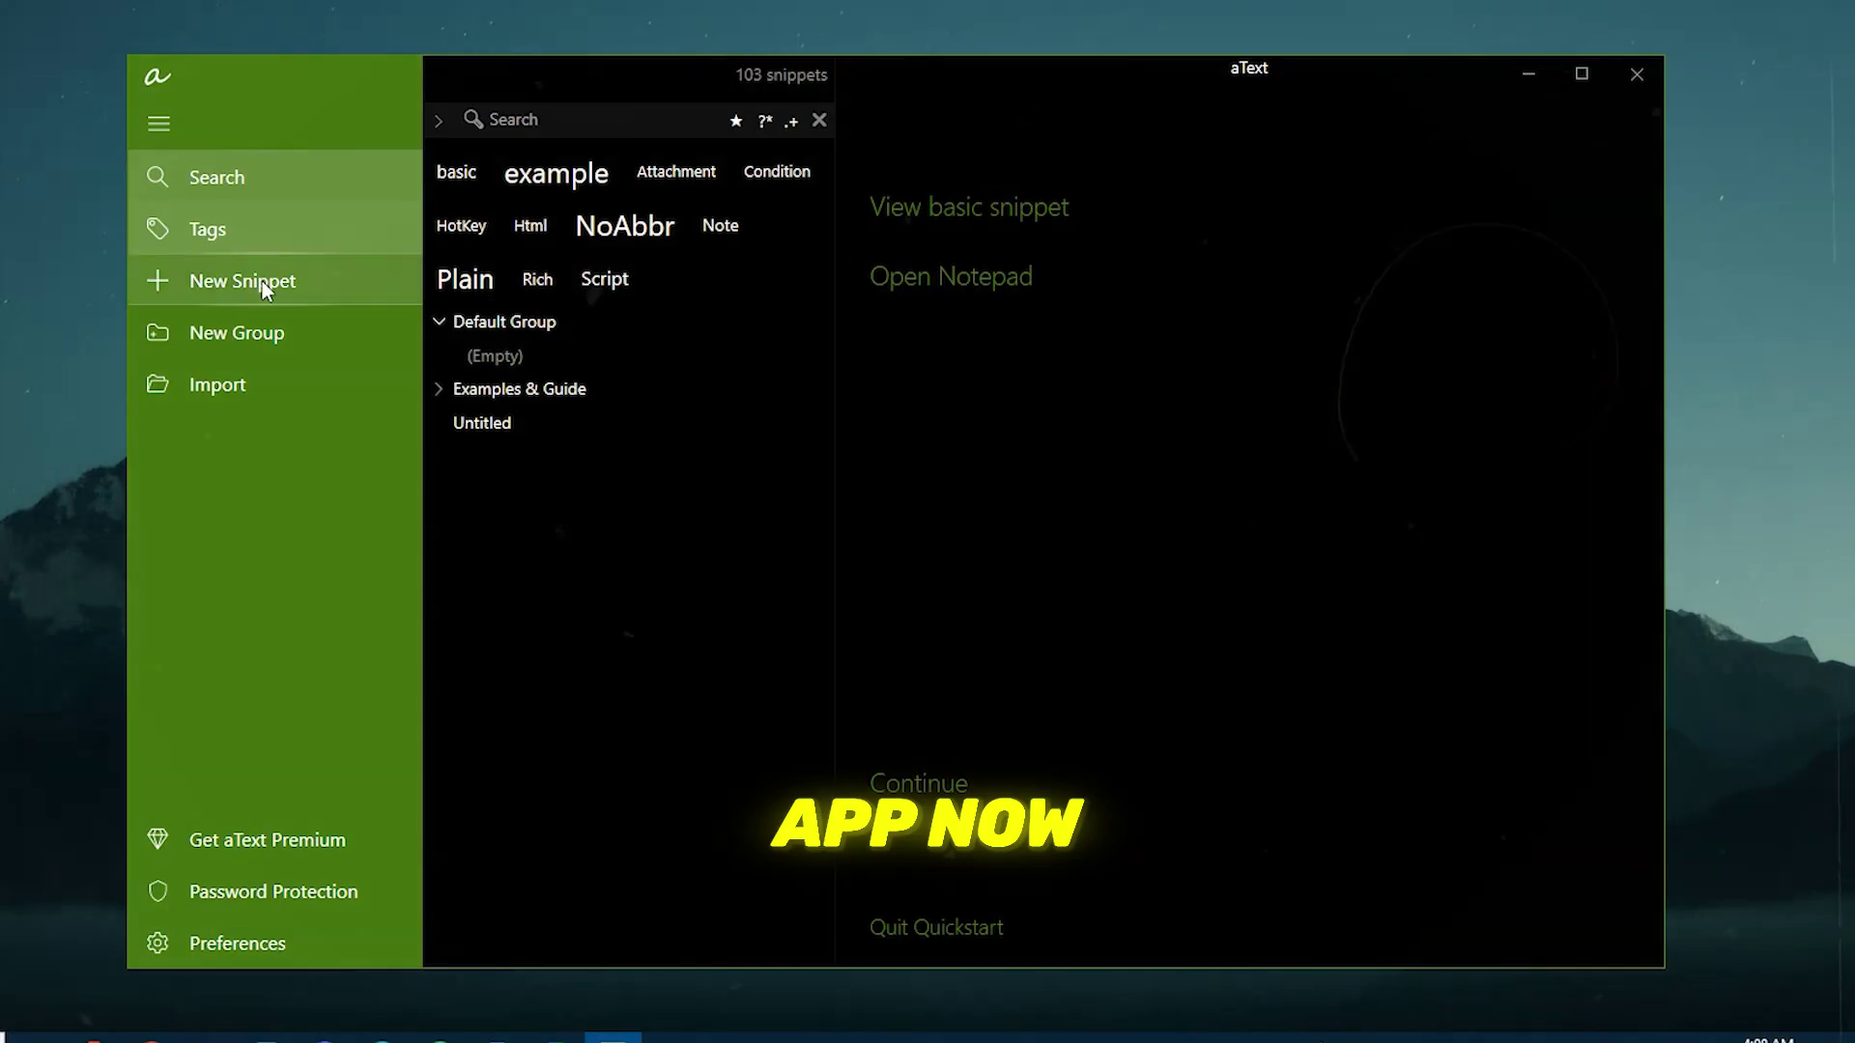
Add an empty snippet, view the Basic group, add another empty snippet, and create an untitled group.
click(263, 281)
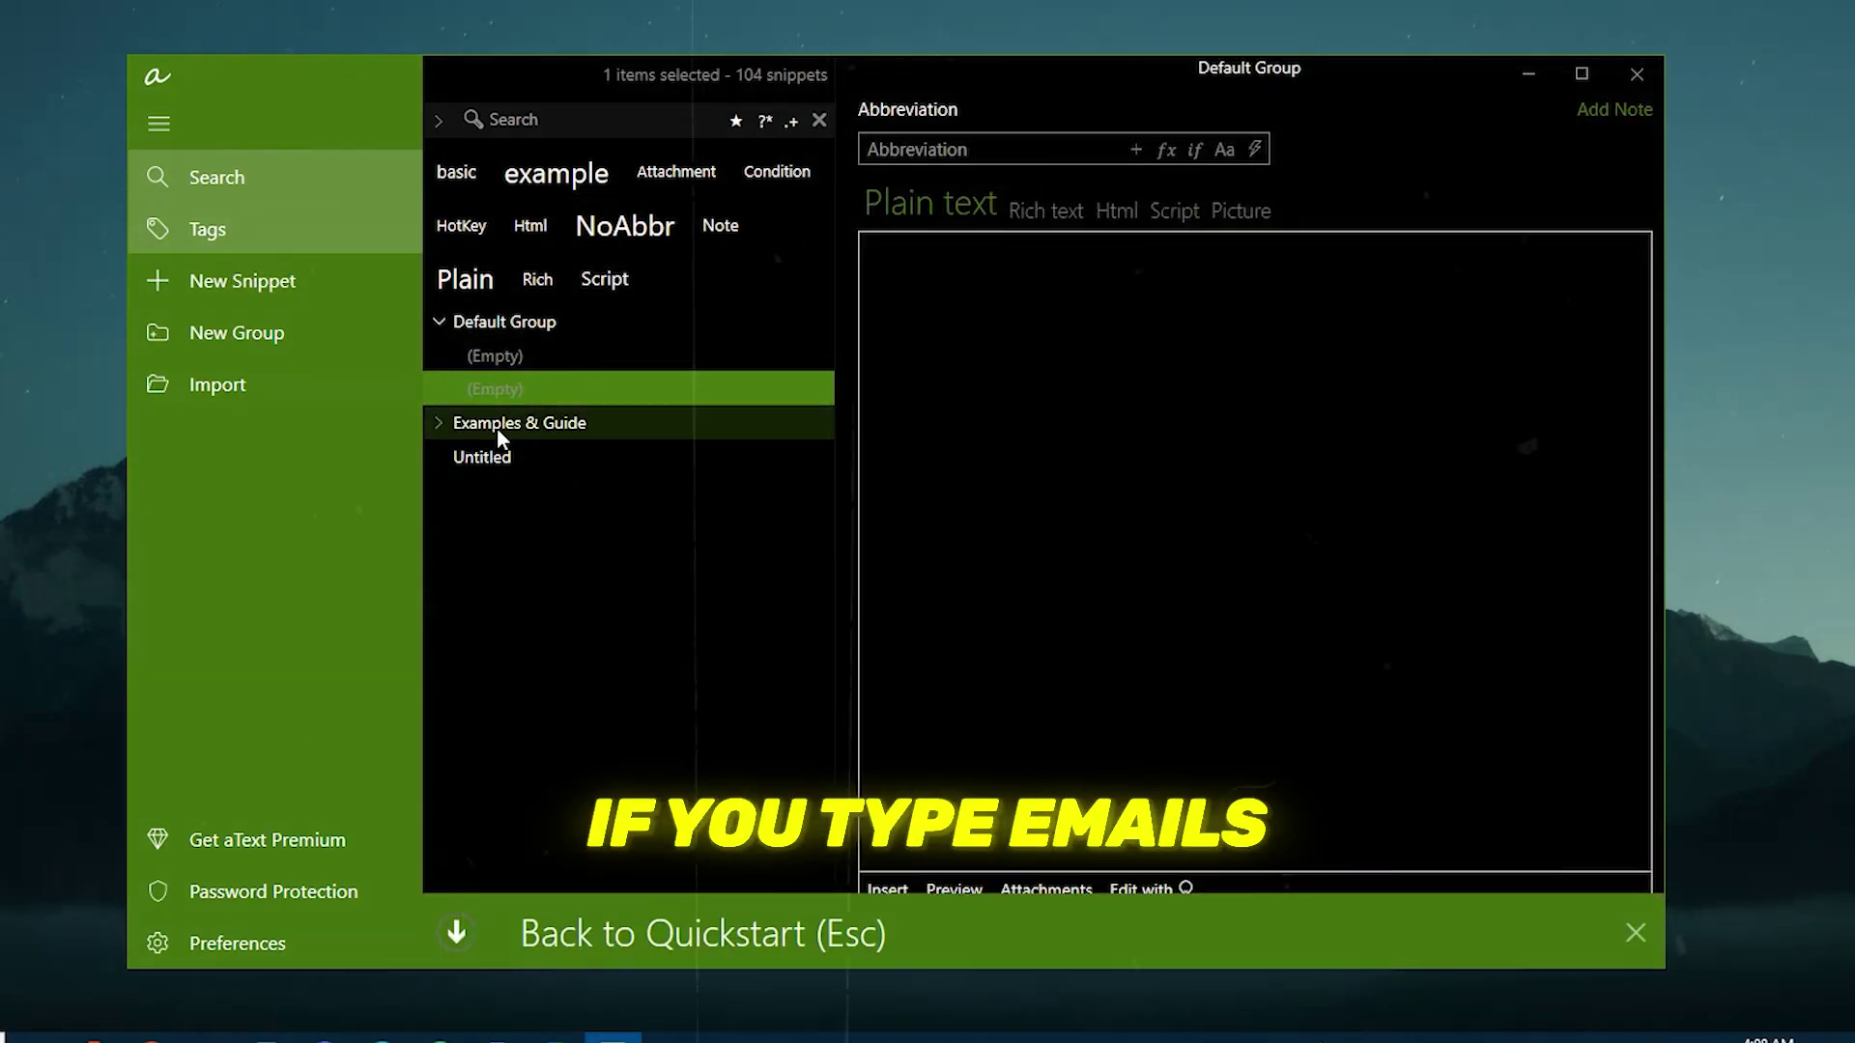
click(439, 424)
click(486, 456)
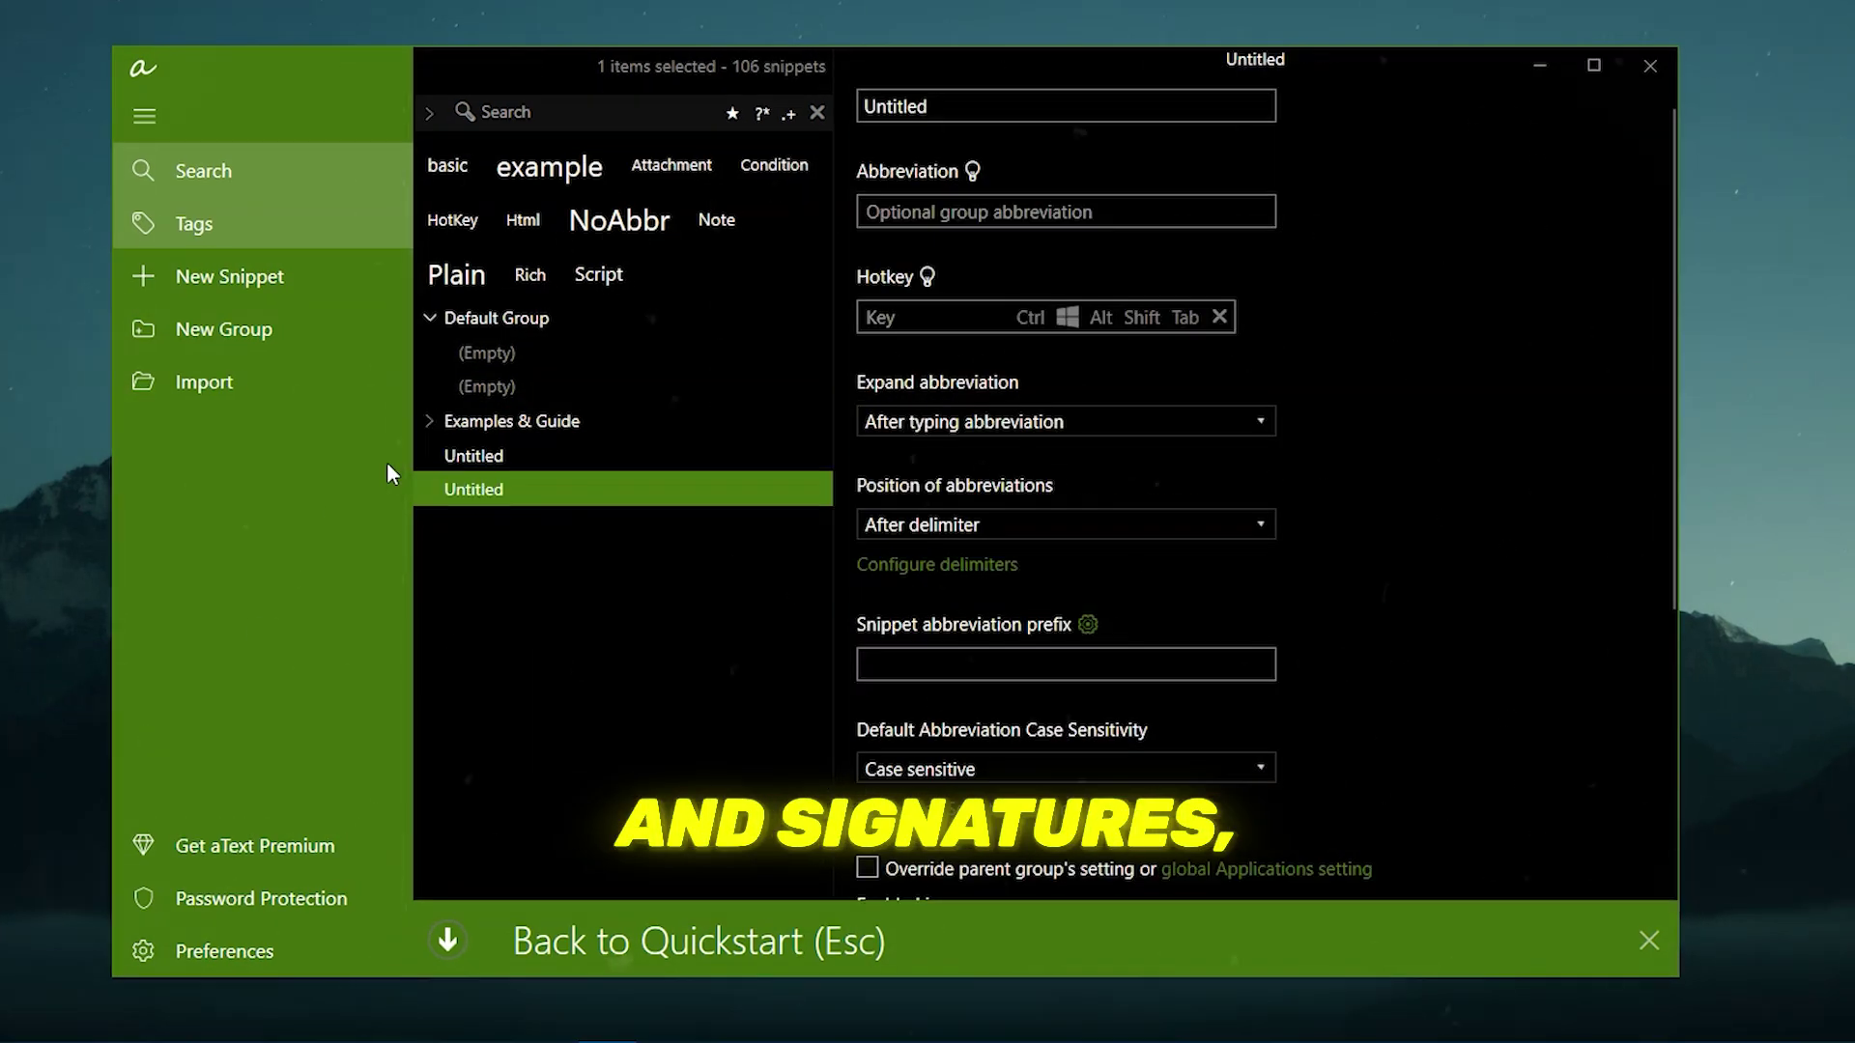
click(230, 277)
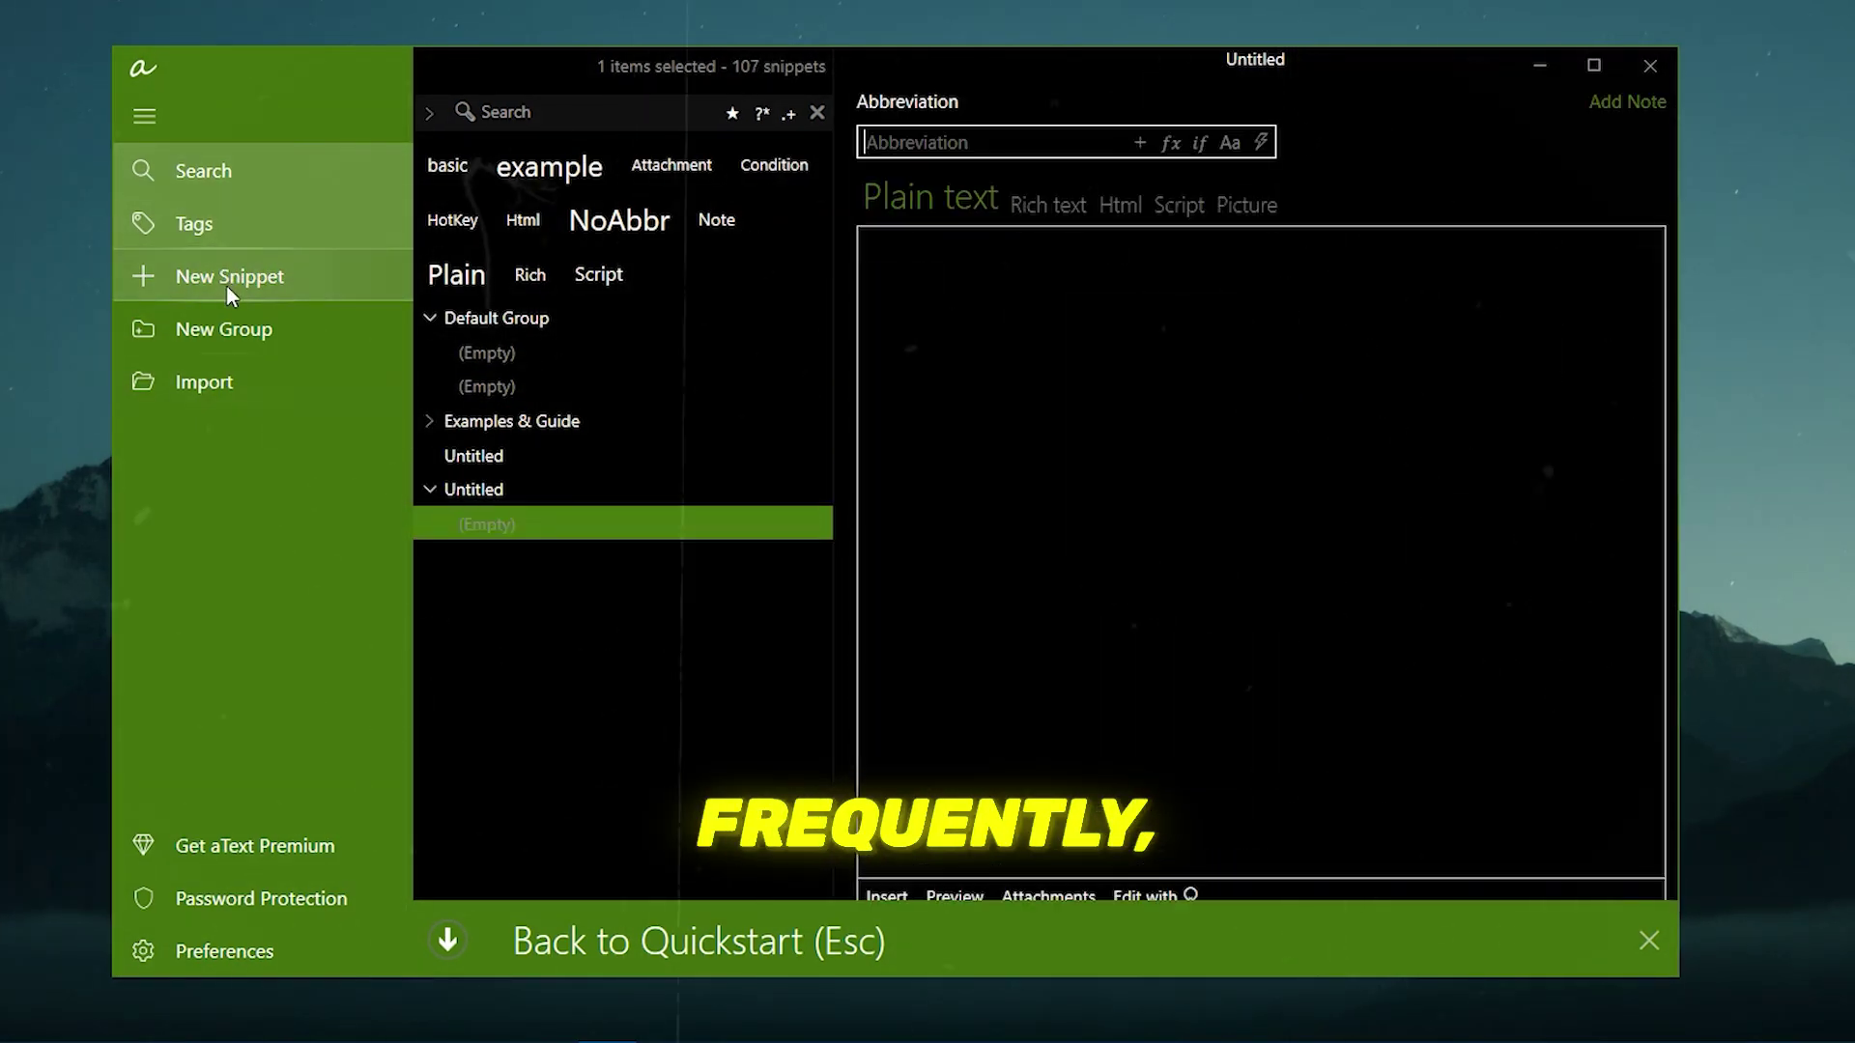
click(225, 342)
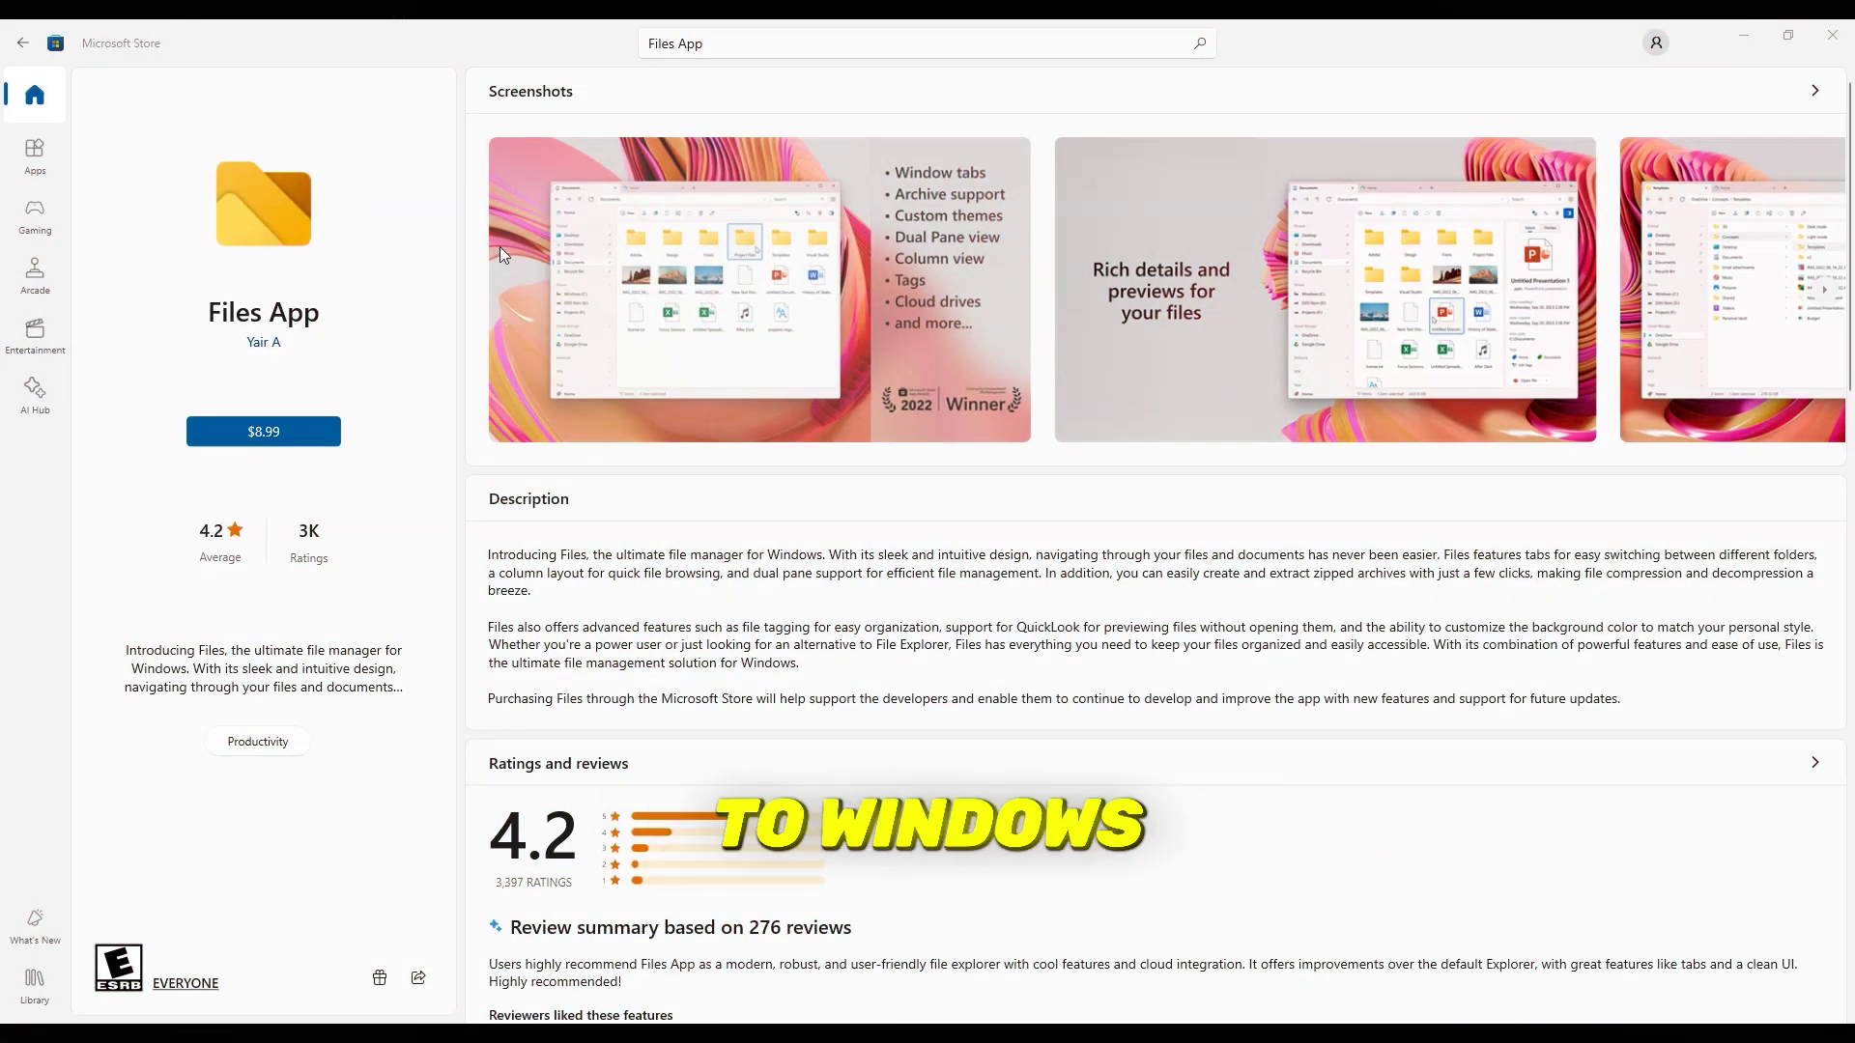
scroll(500, 246, down, 1)
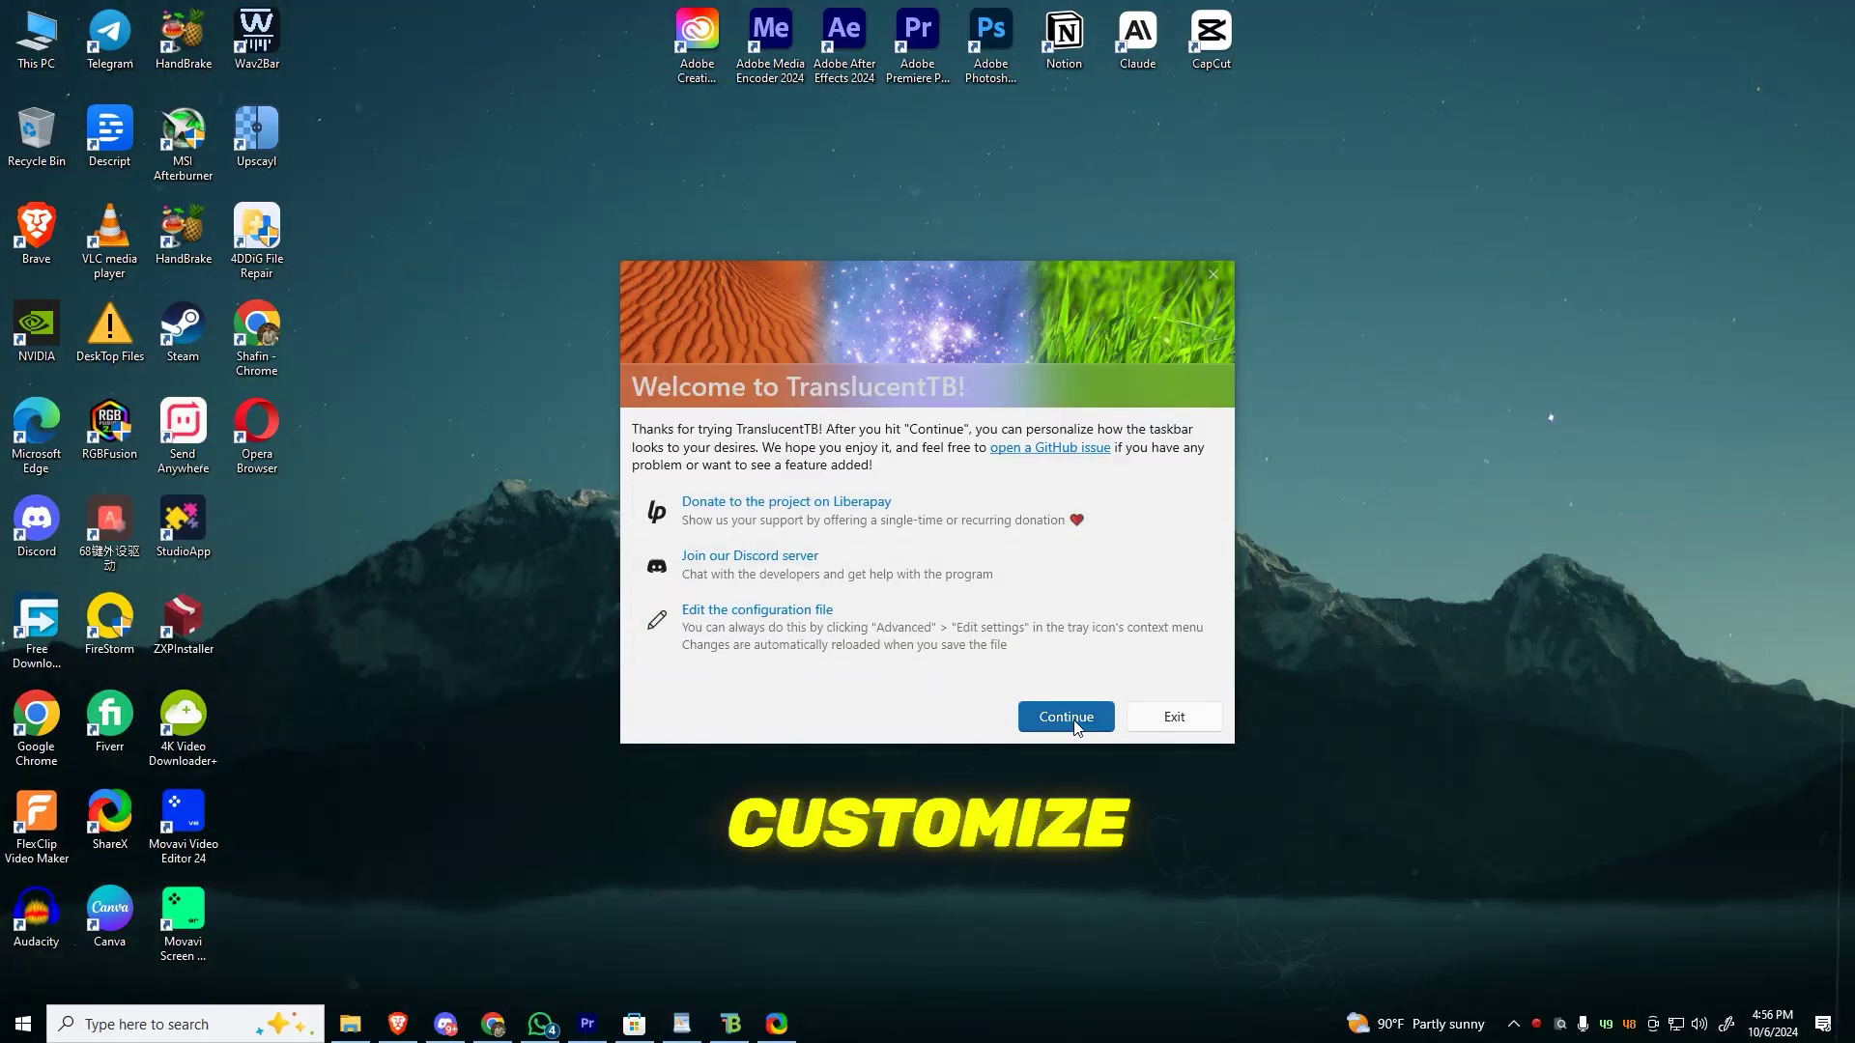
Continue past the TranslucentTB welcome message and show its tray-icon taskbar appearance menu.
click(1065, 716)
click(1022, 997)
right_click(1078, 925)
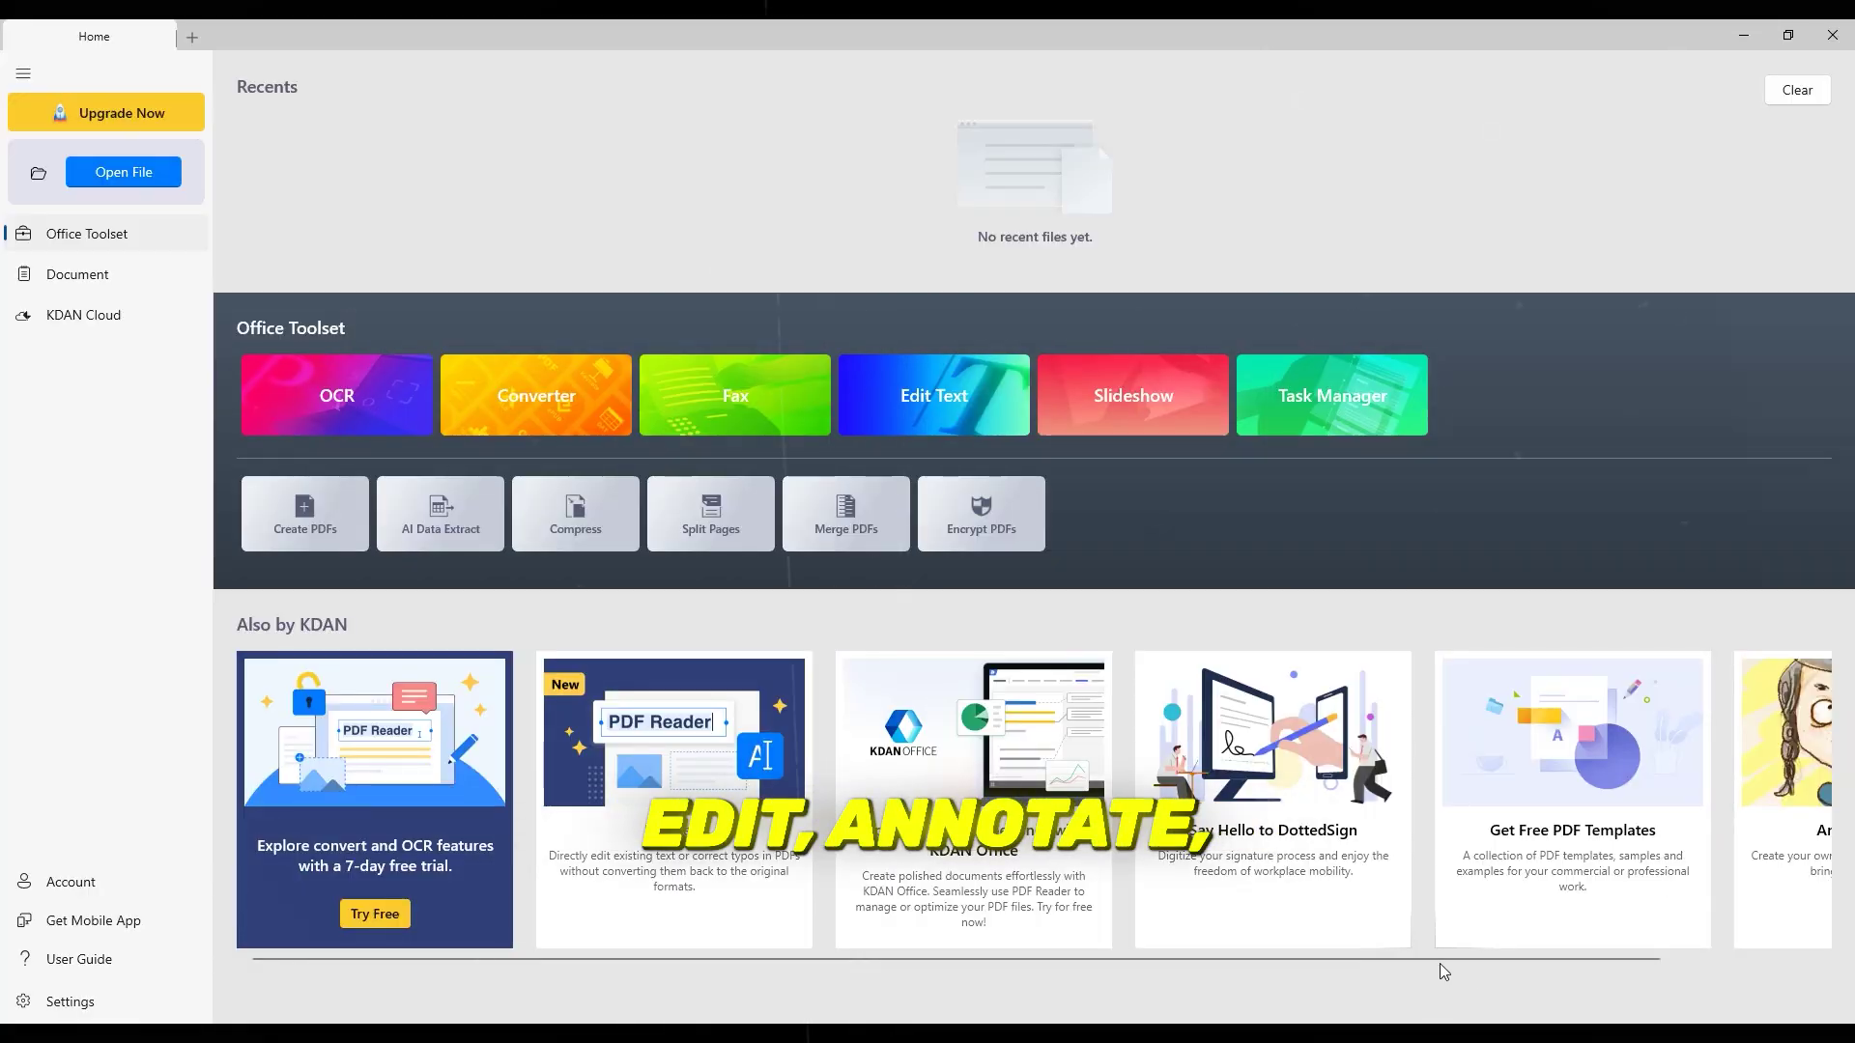
drag(1442, 960, 1737, 973)
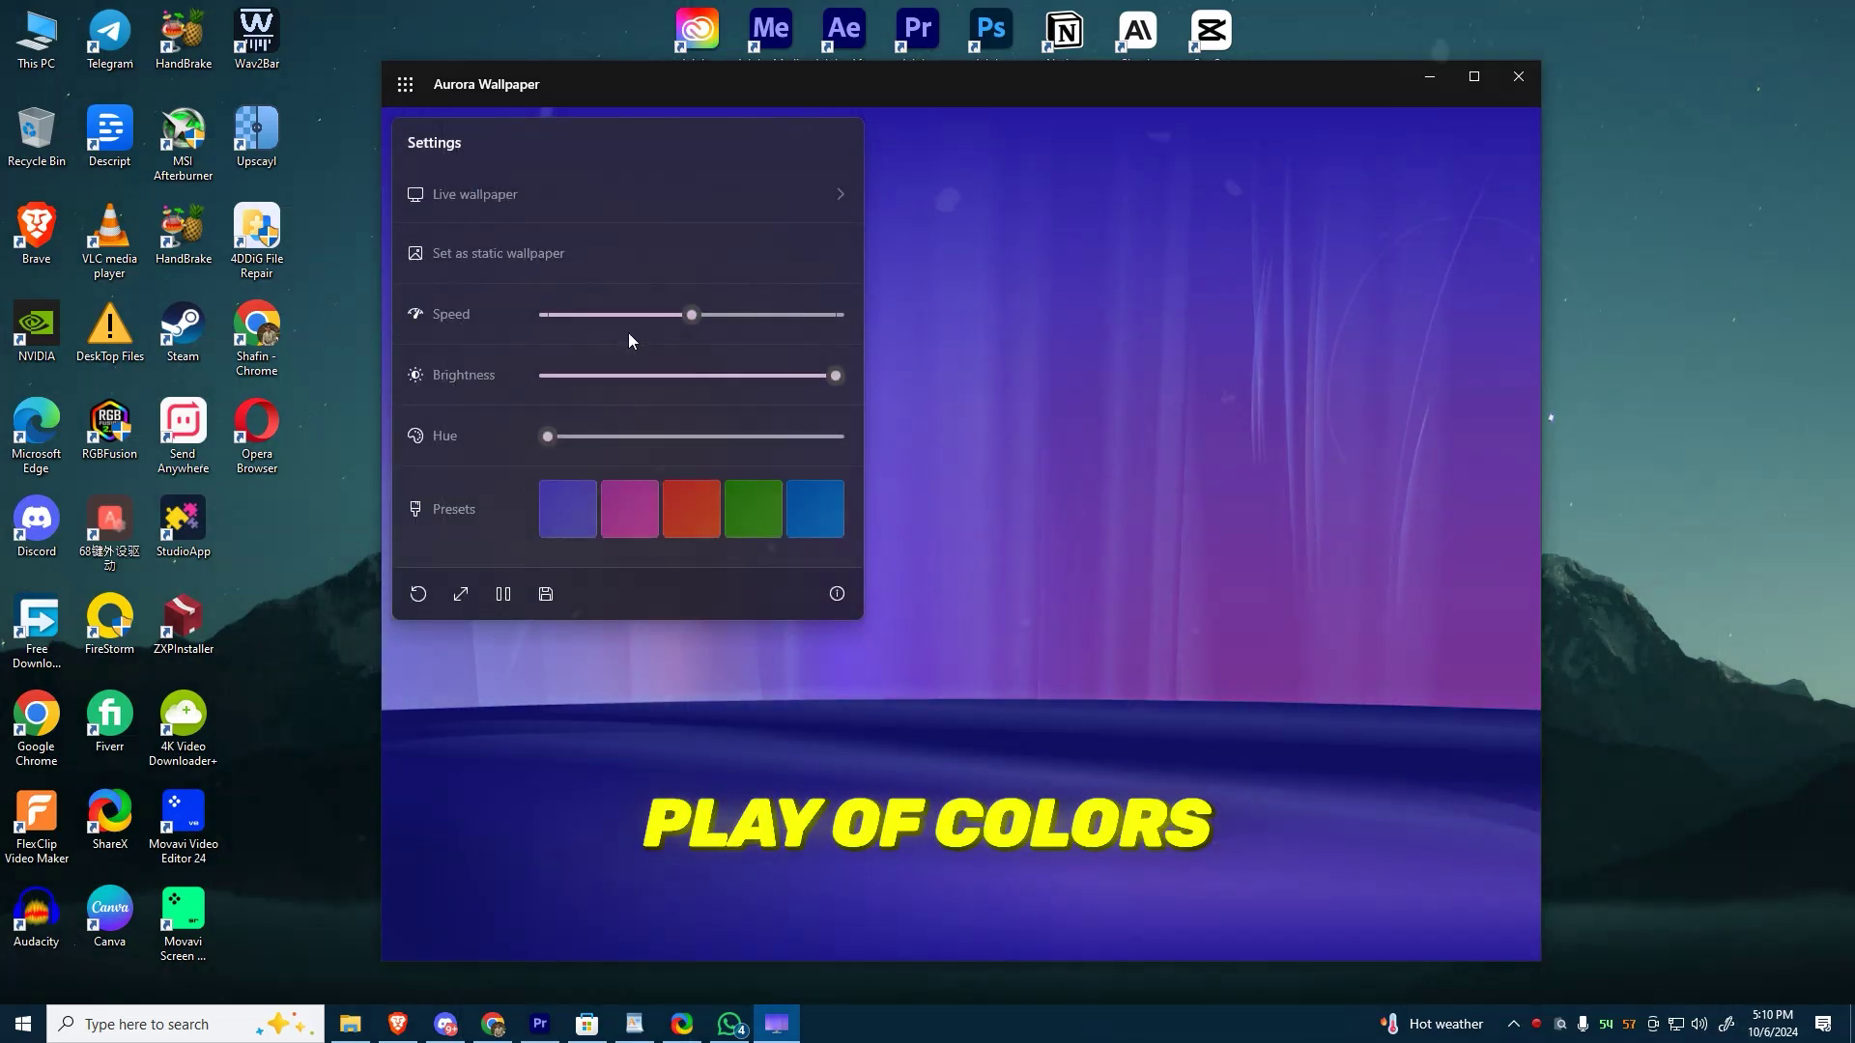
Set the aurora speed to about 1.1 and choose the red colour preset.
drag(693, 315, 709, 316)
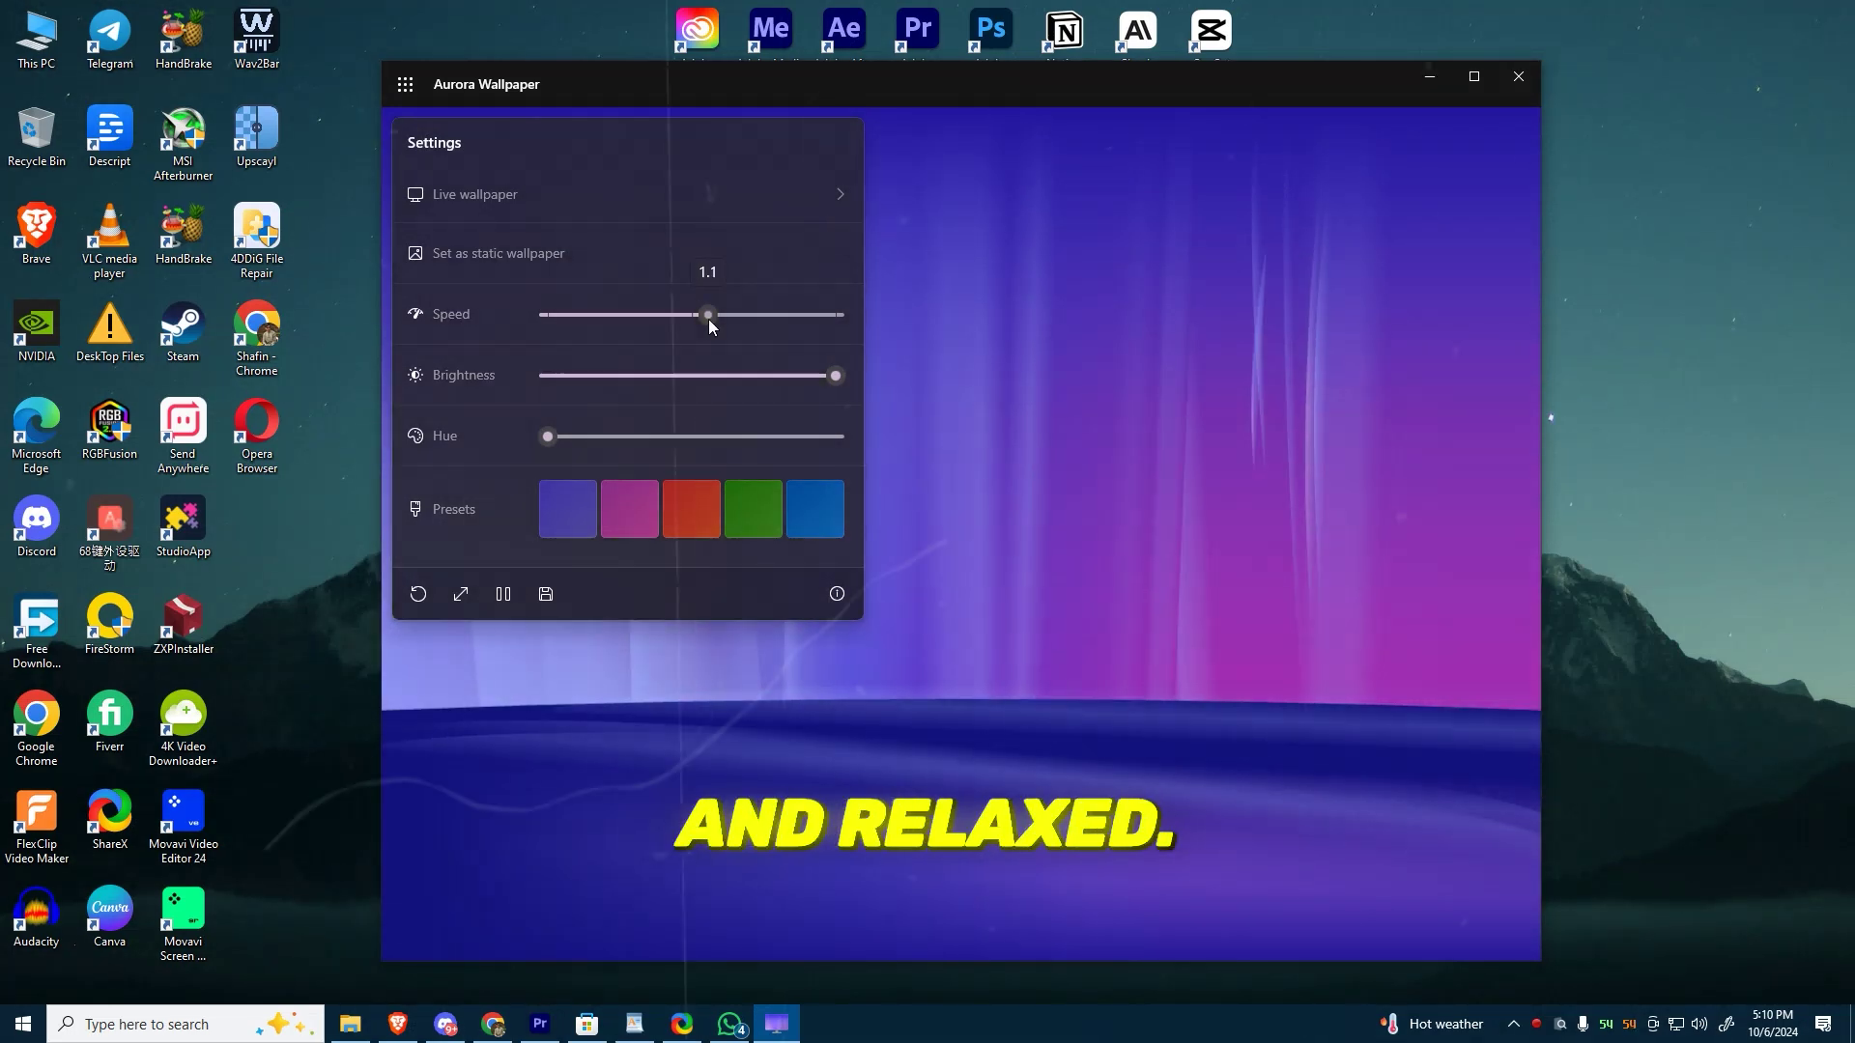
click(682, 498)
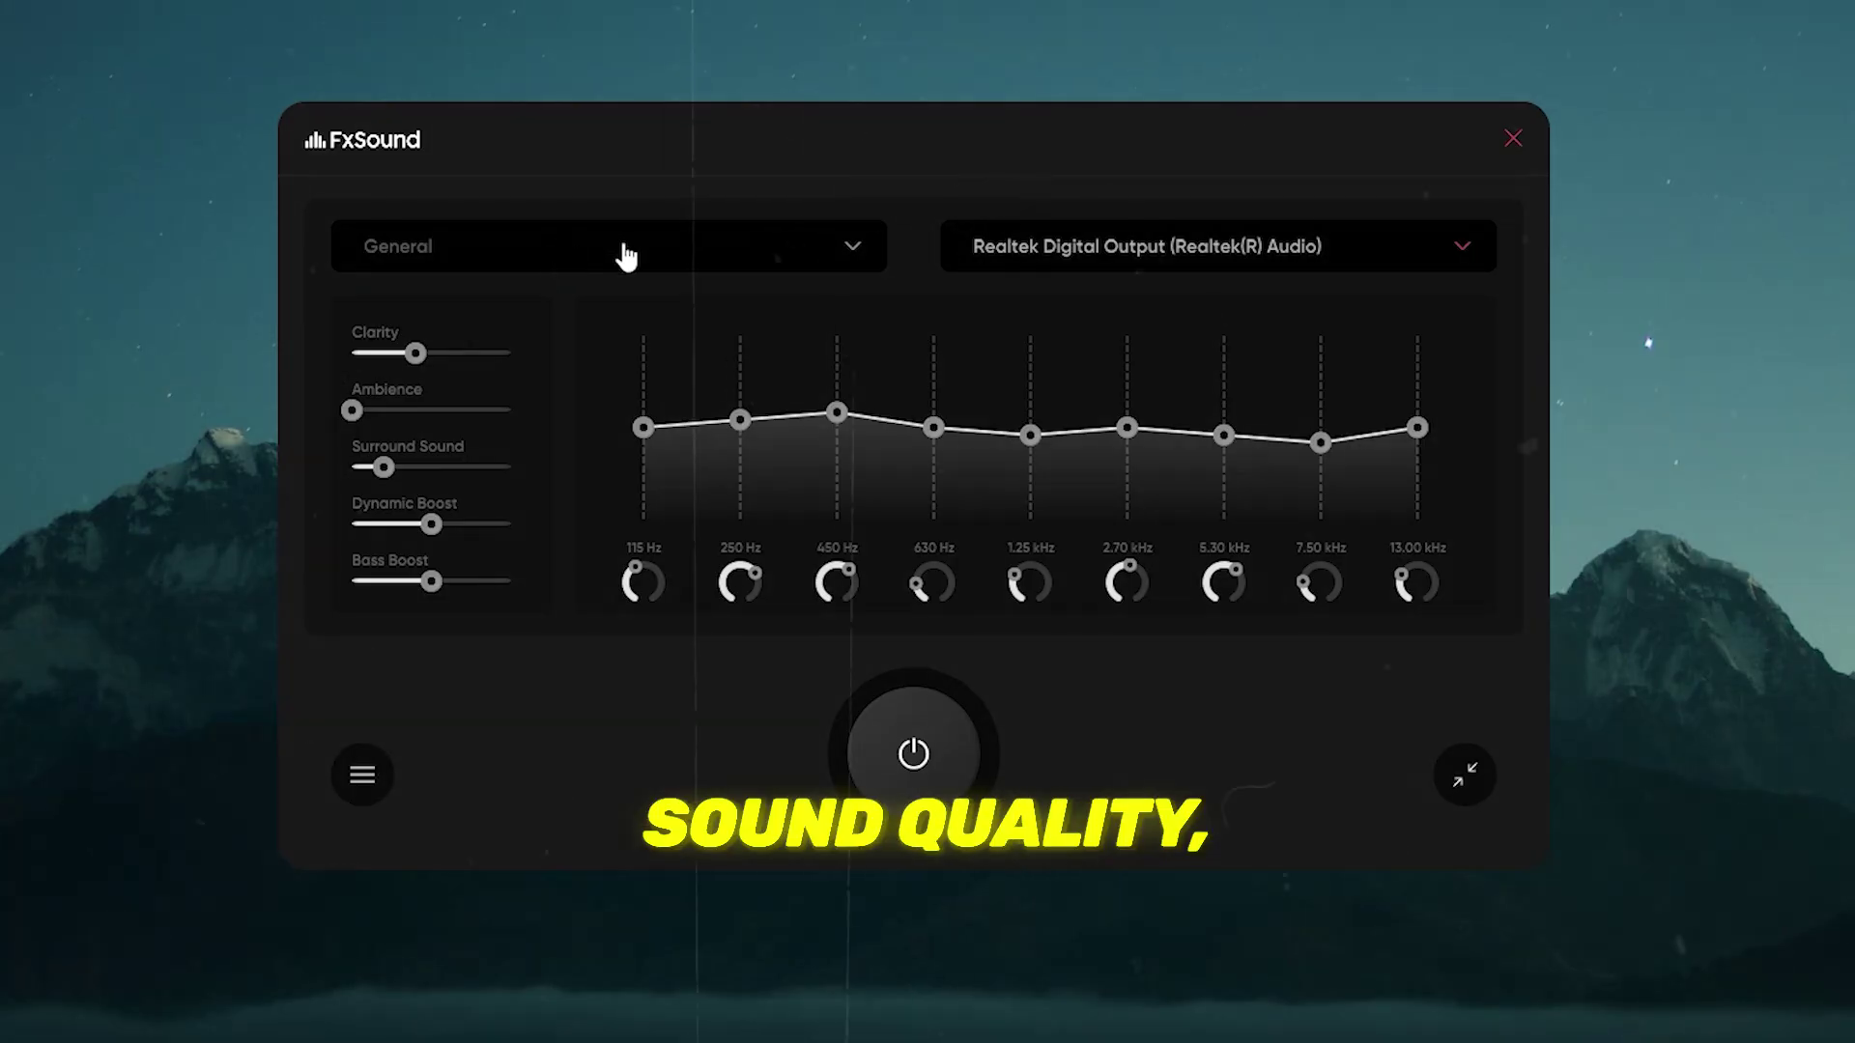
Power on FxSound, check the output device list keeping the current device, and show the presets.
click(918, 761)
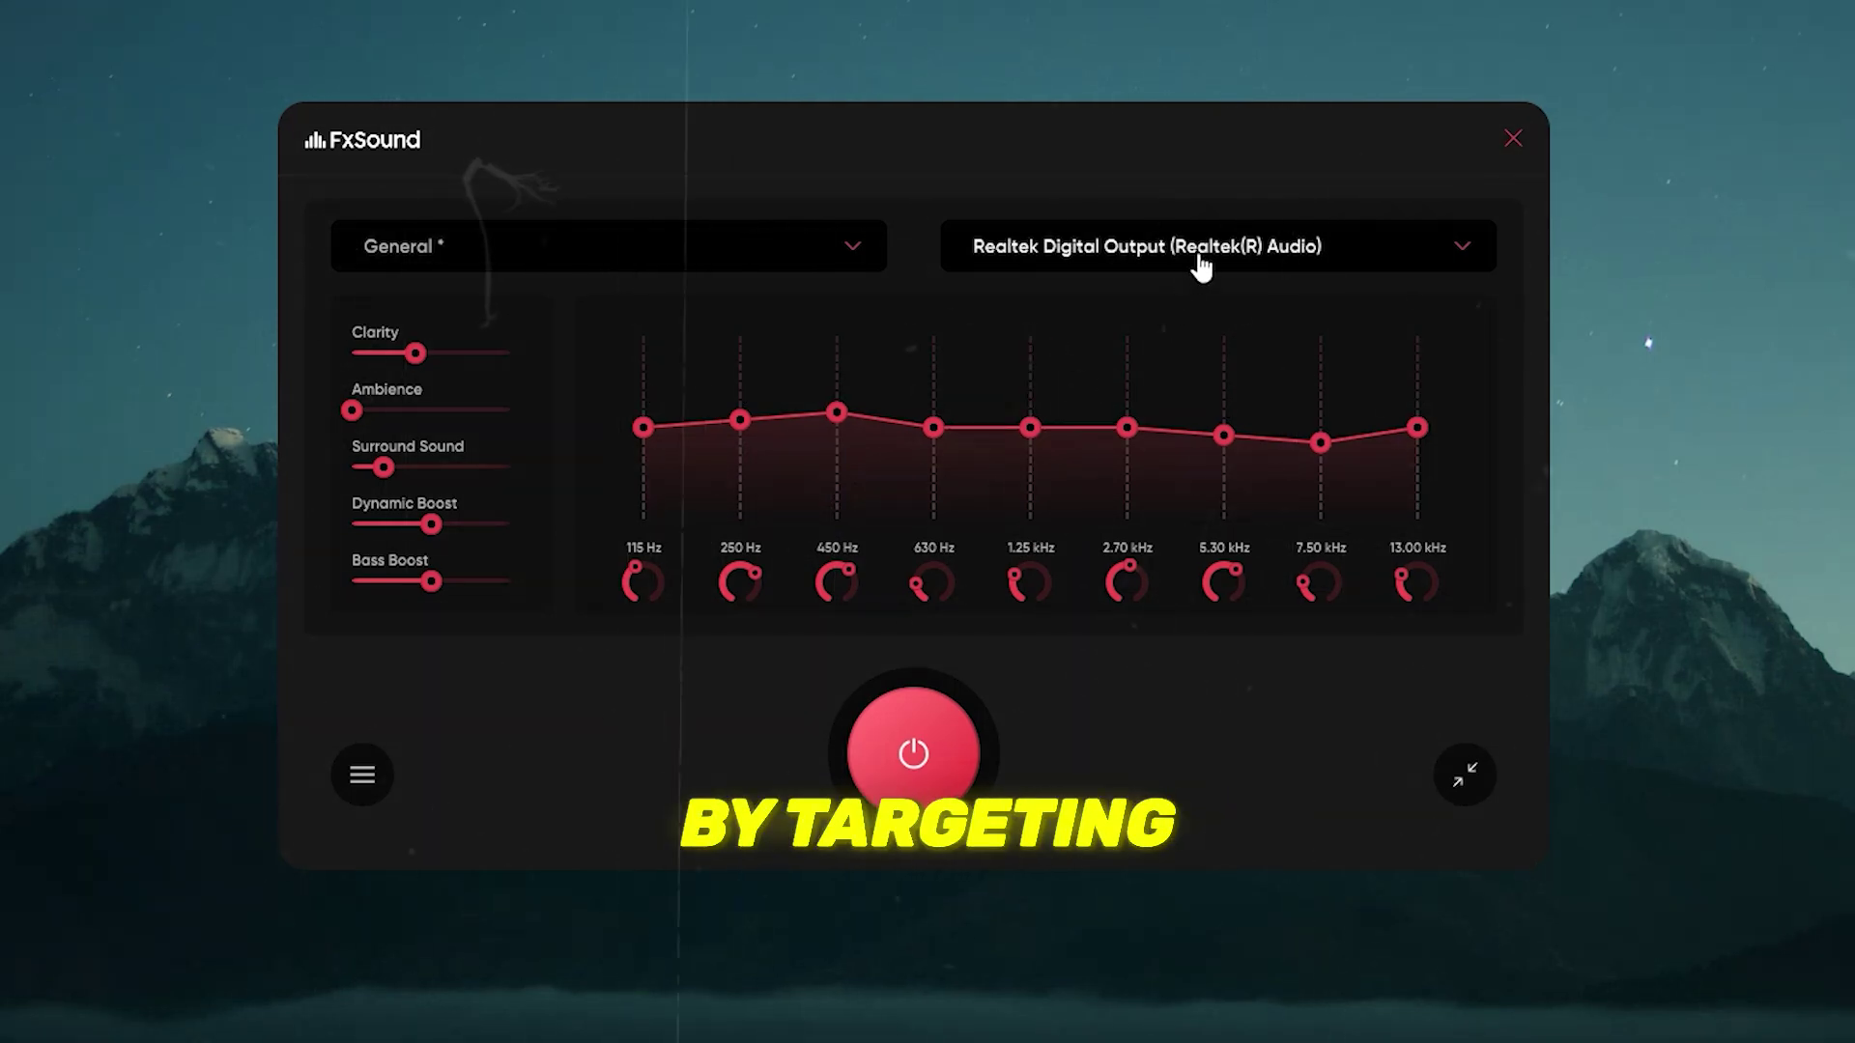
click(1201, 264)
click(963, 256)
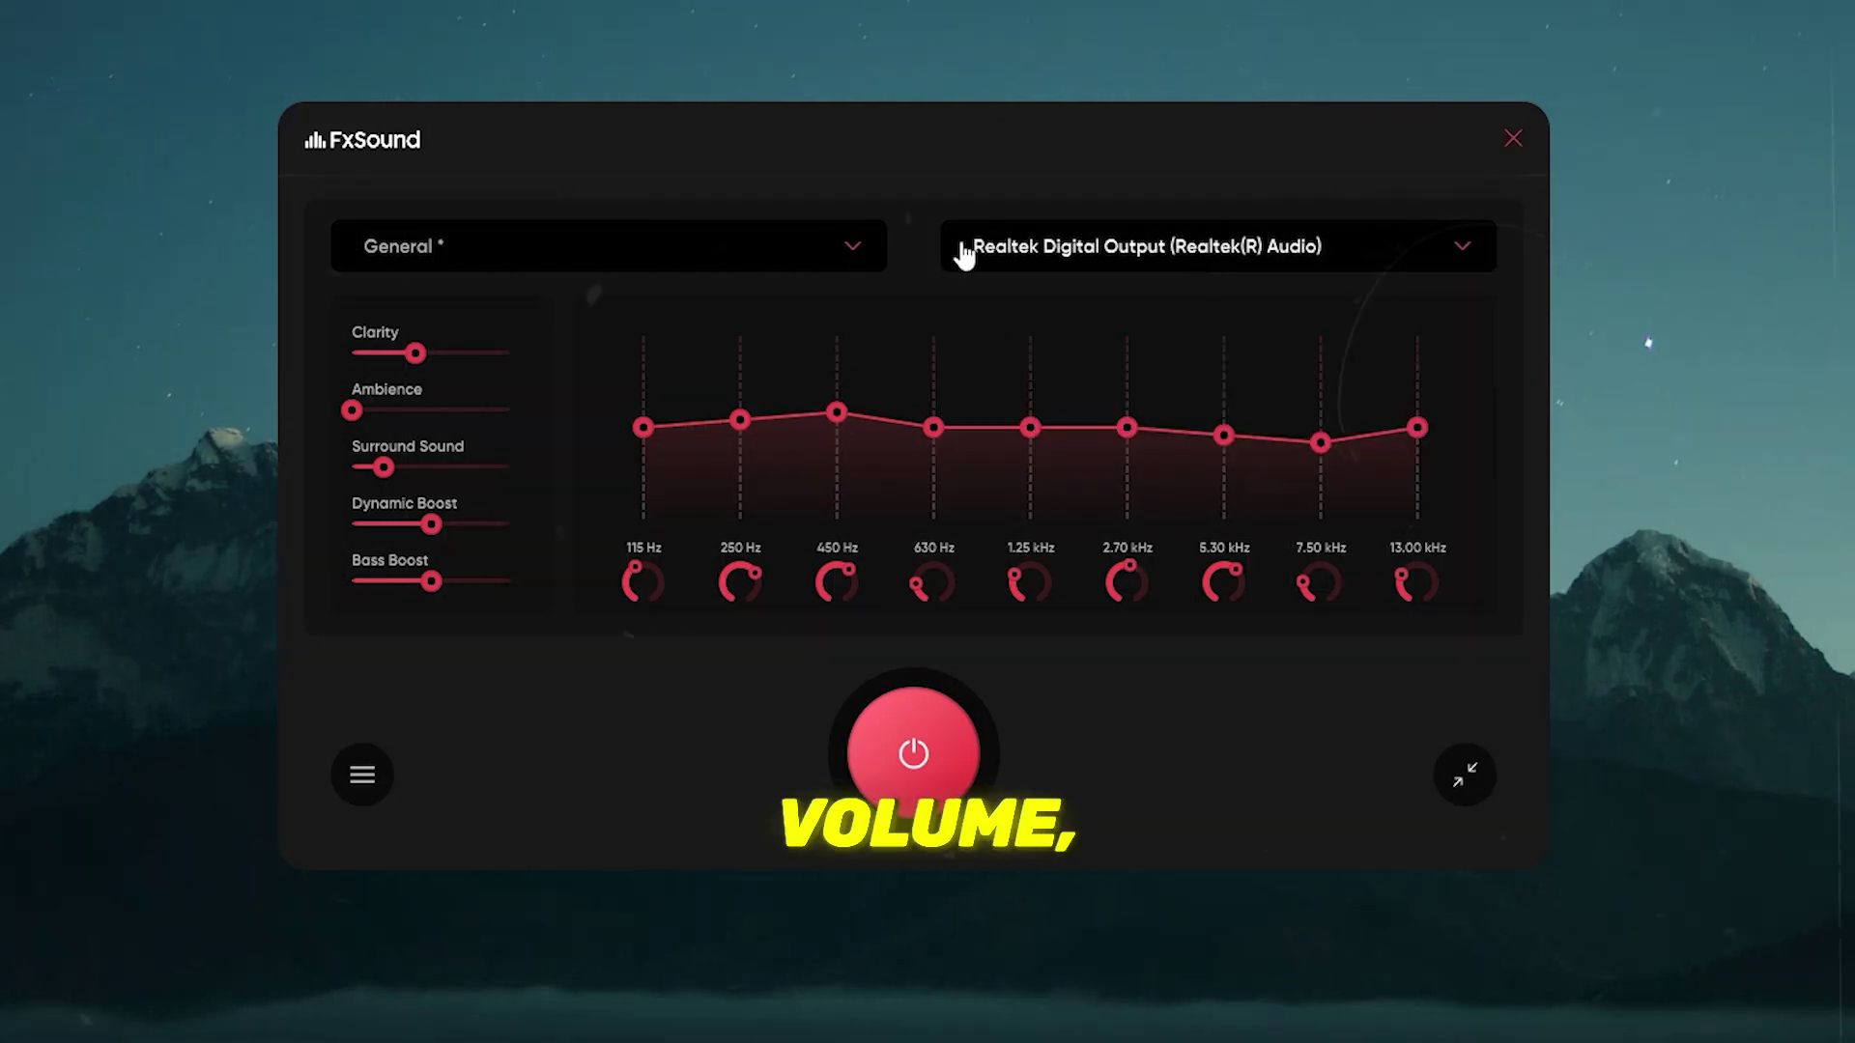
click(725, 247)
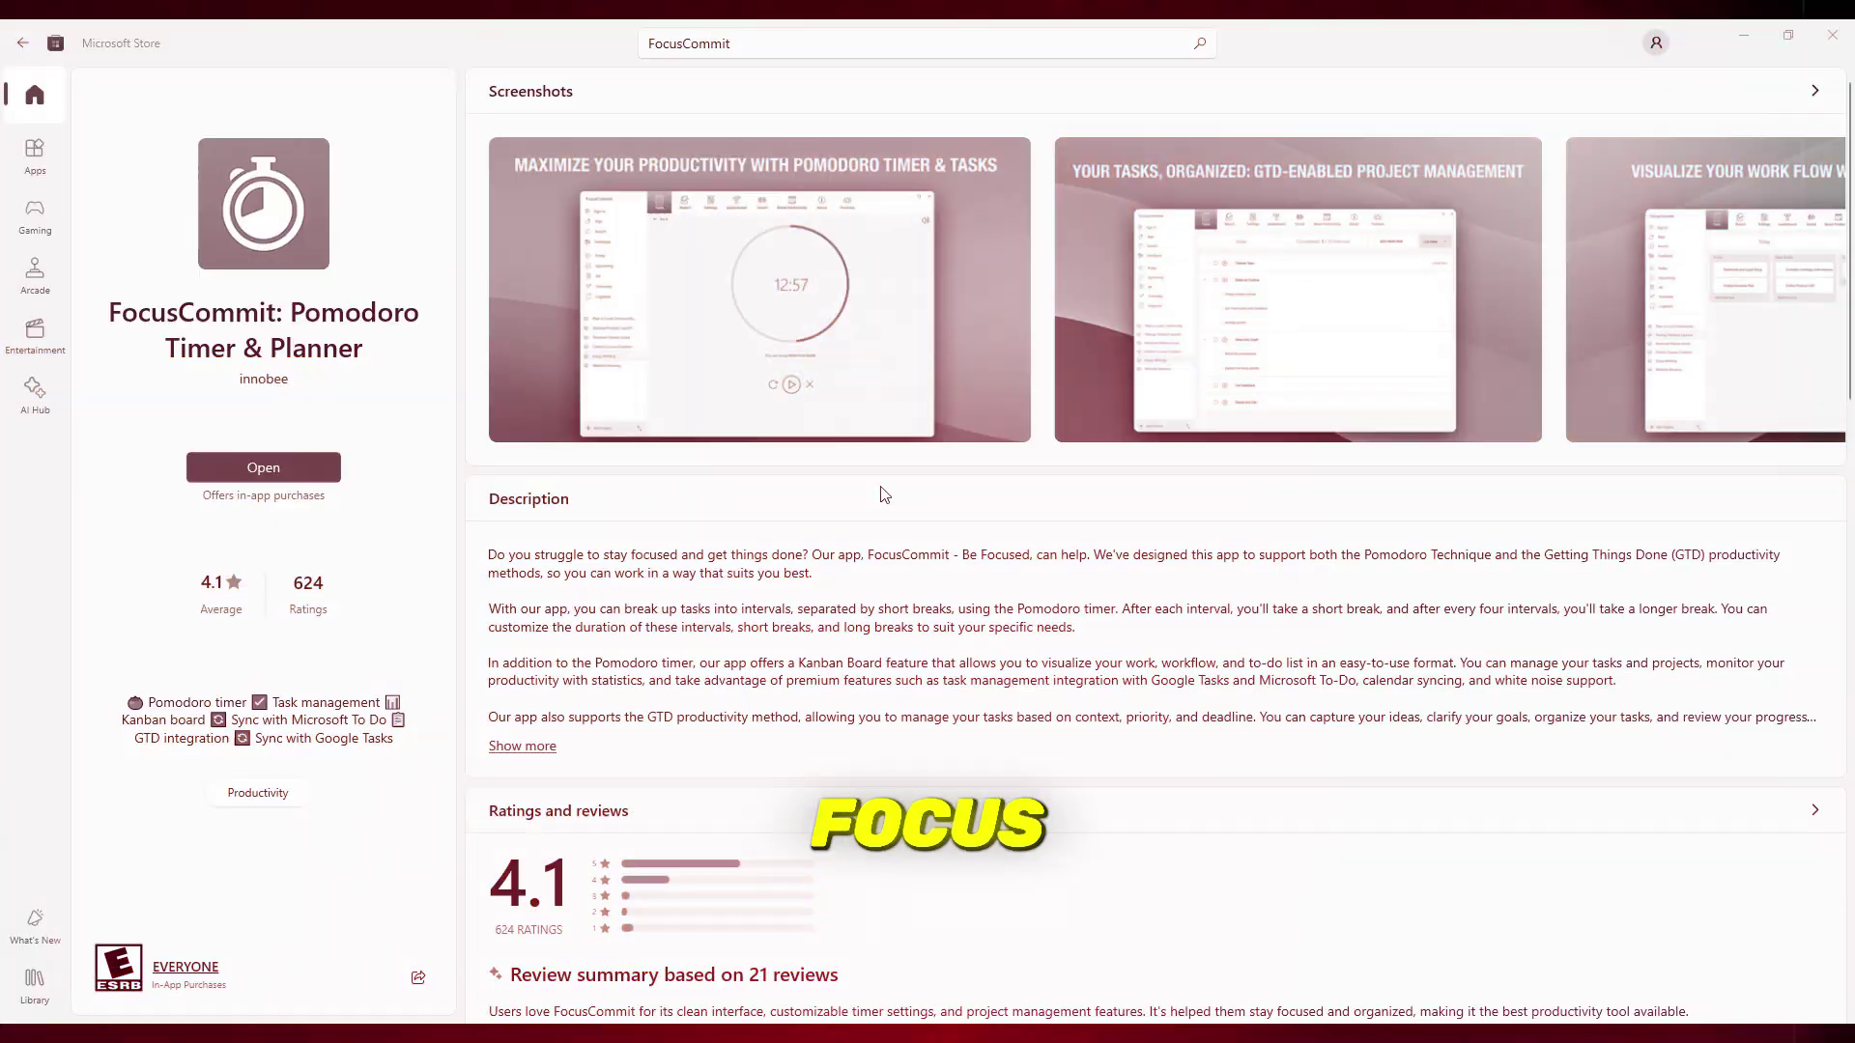
Browse FocusCommit's store screenshots, then view its Report and Settings tabs.
click(1829, 290)
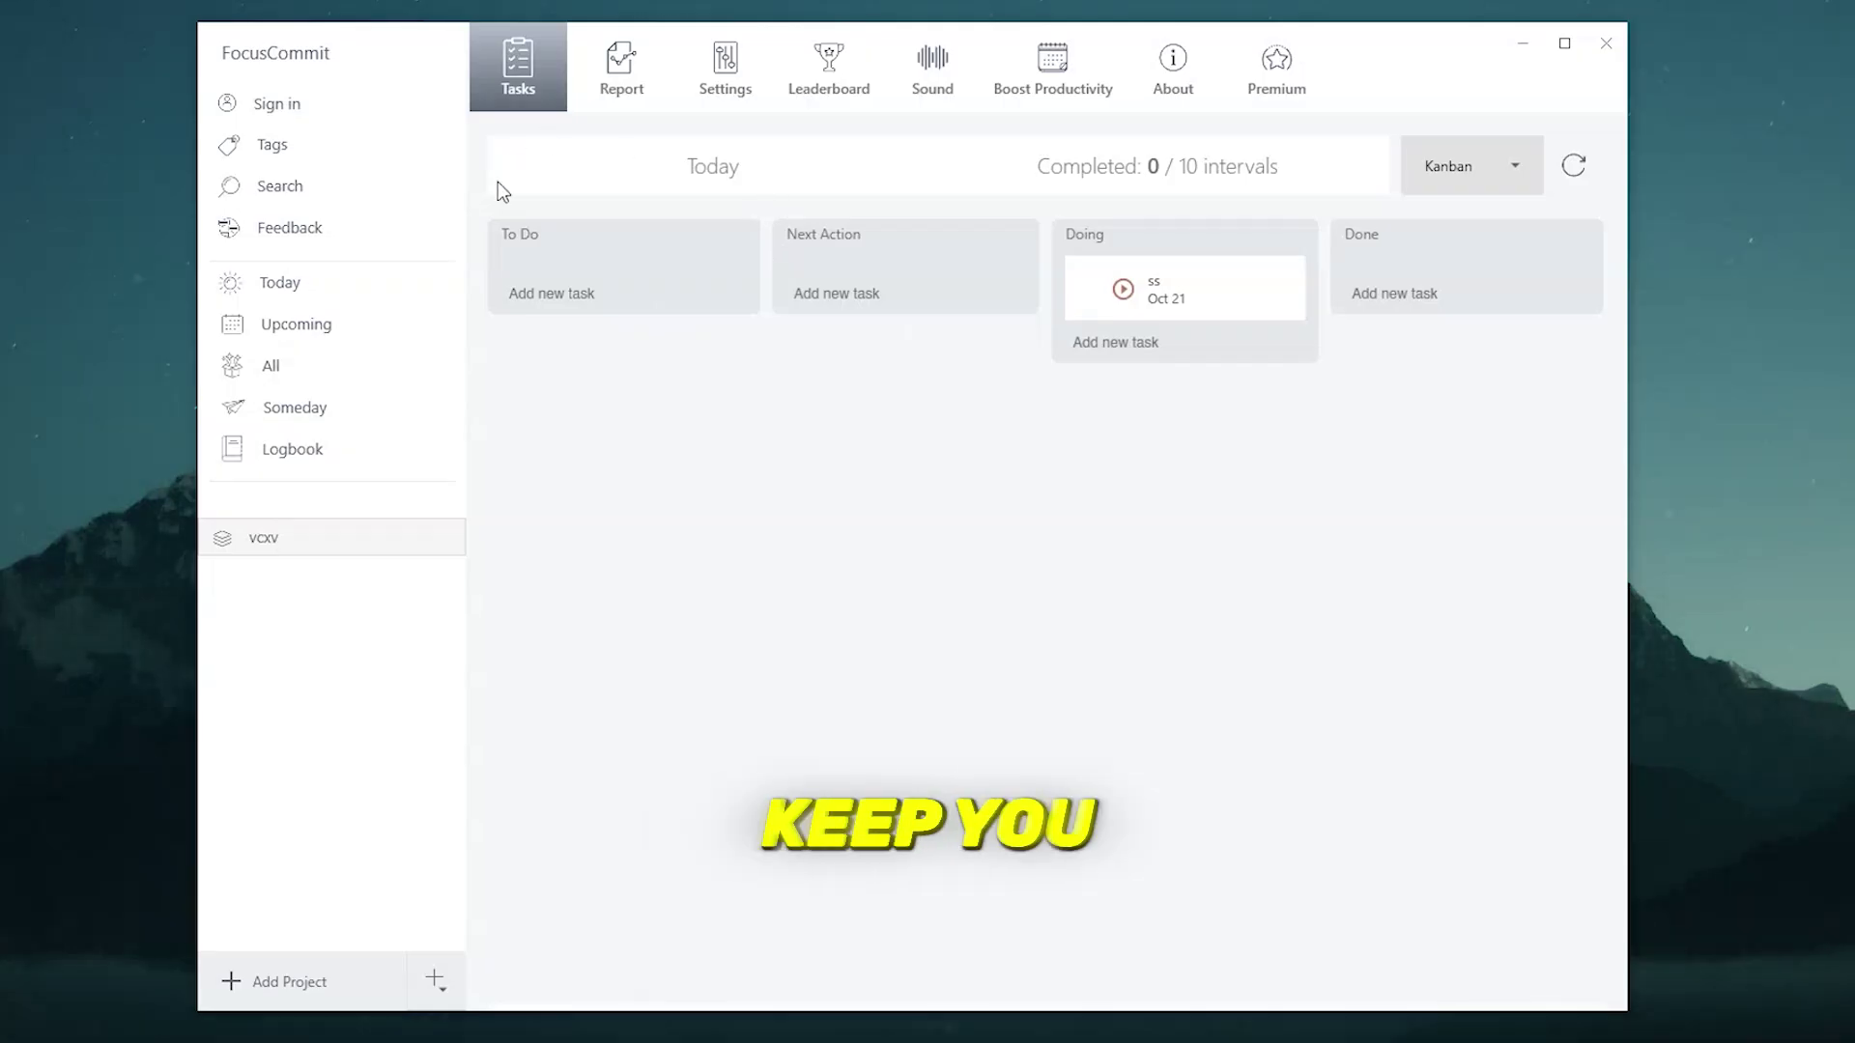
click(608, 73)
click(725, 65)
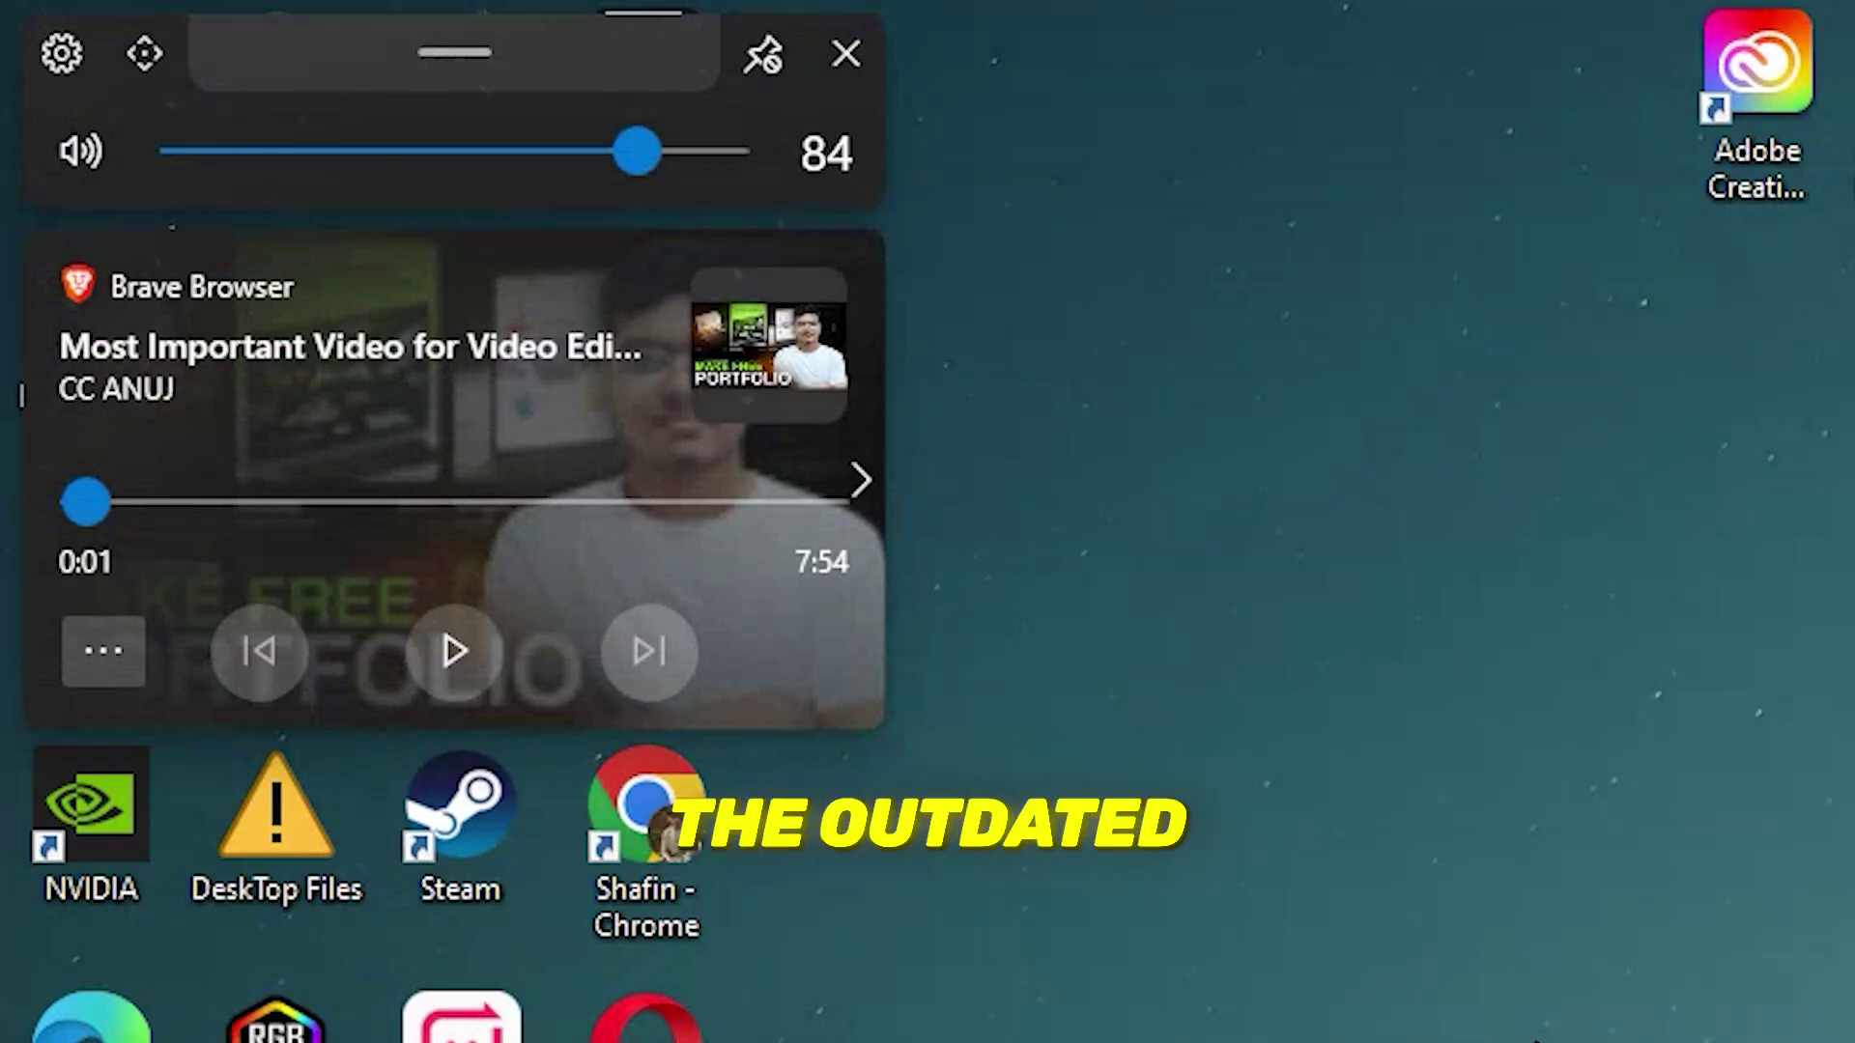
Raise the volume slightly to show the ModernFlyouts volume flyout.
key(XF86AudioRaiseVolume)
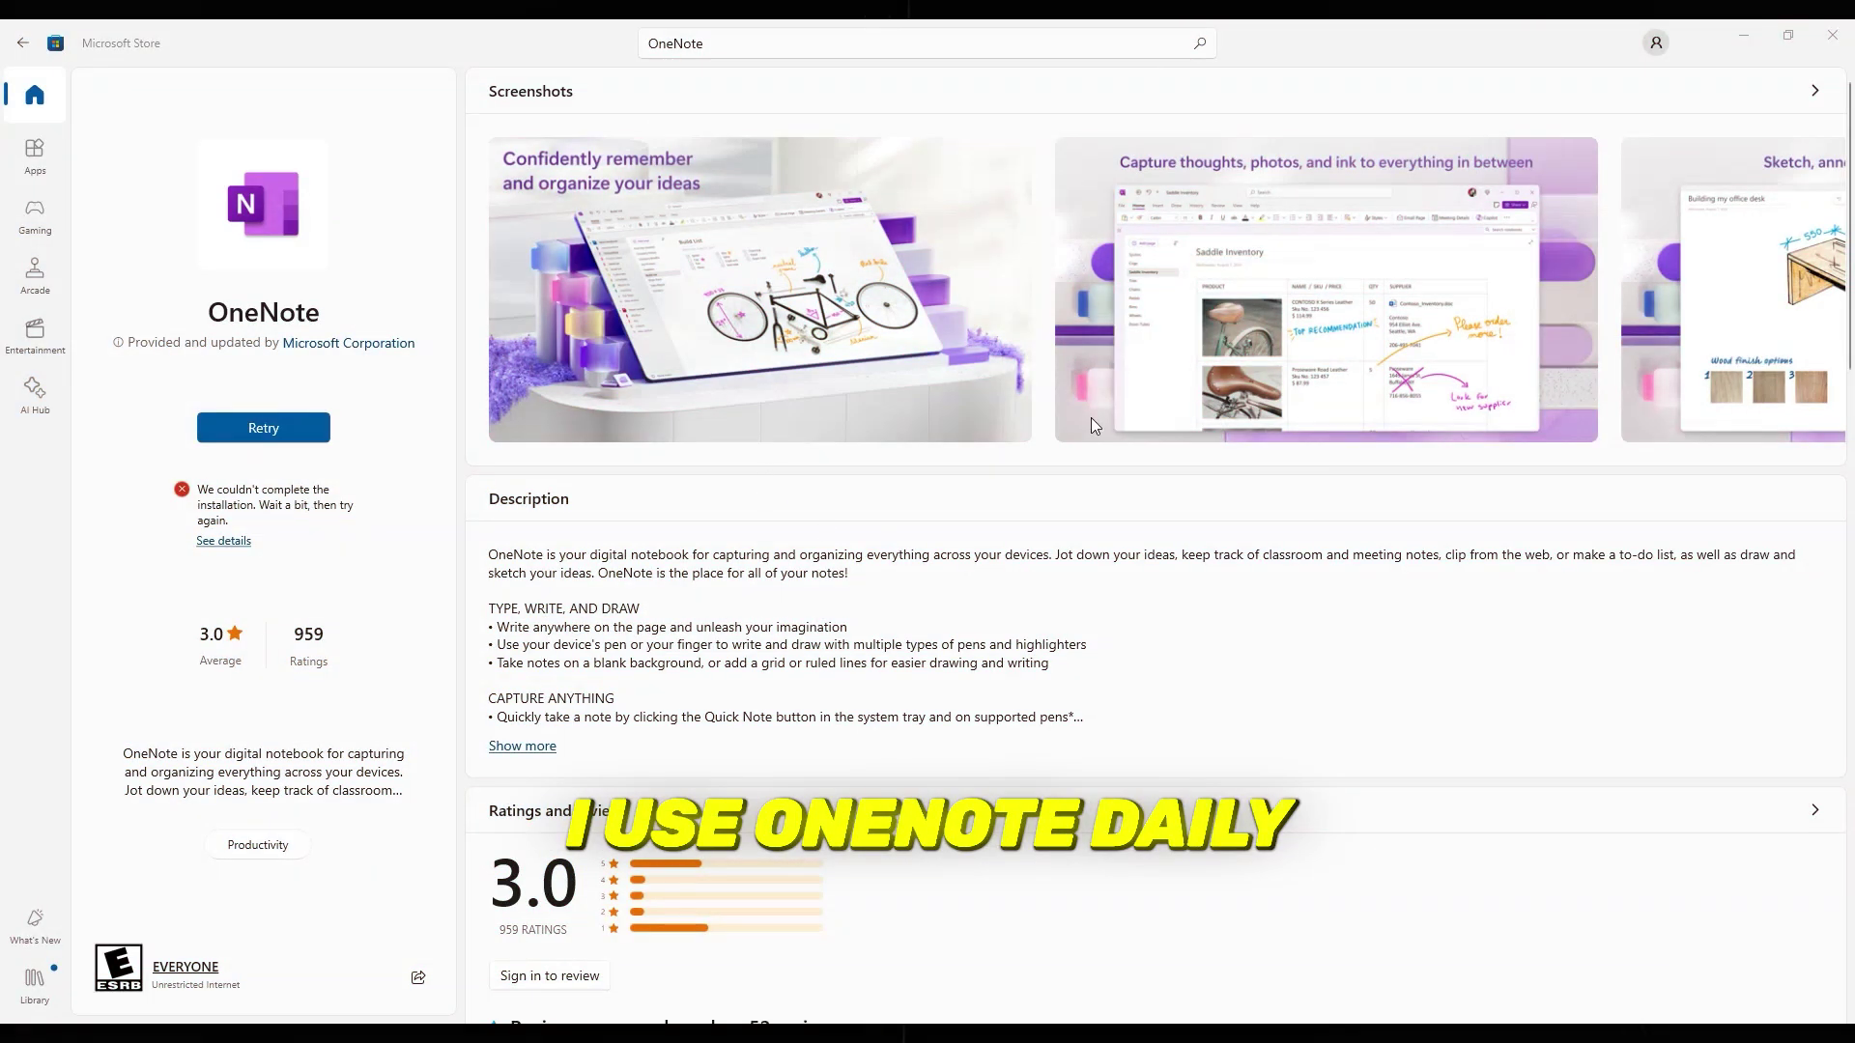
scroll(1092, 418, down, 2)
scroll(1091, 418, down, 2)
scroll(1014, 436, up, 4)
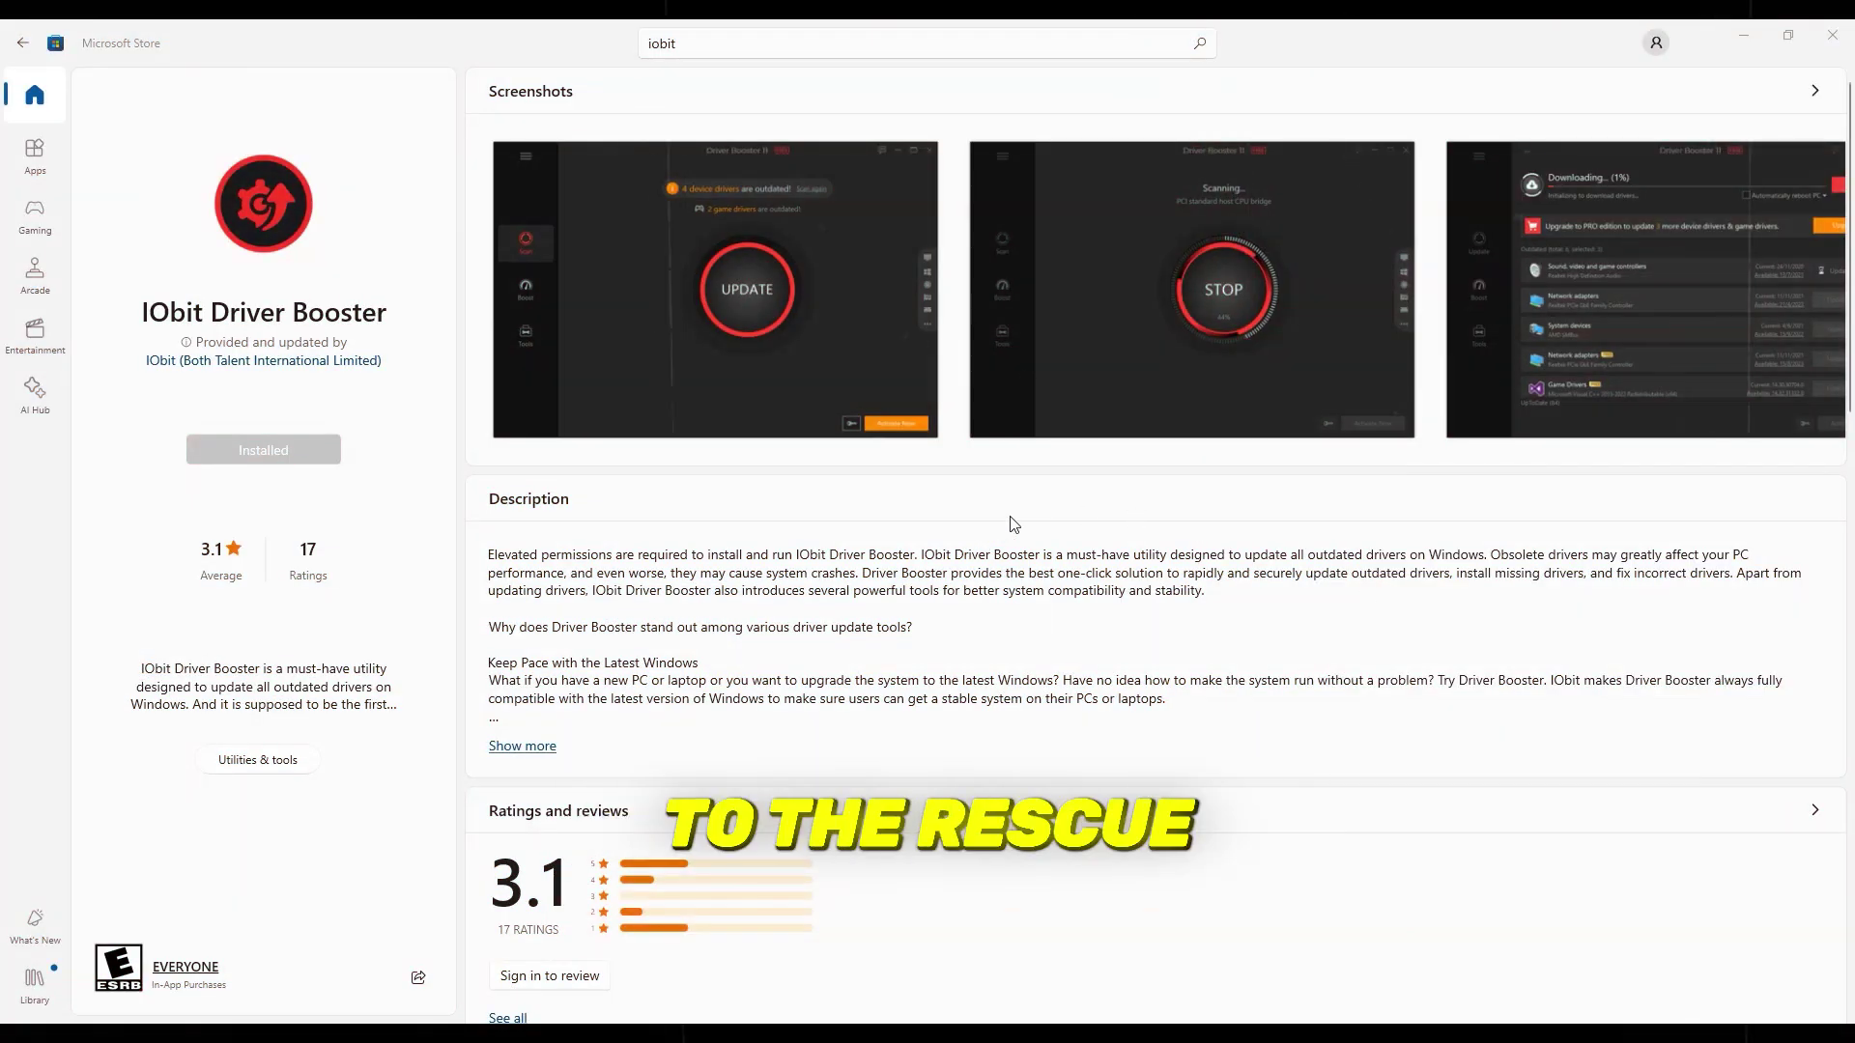
scroll(1014, 521, down, 2)
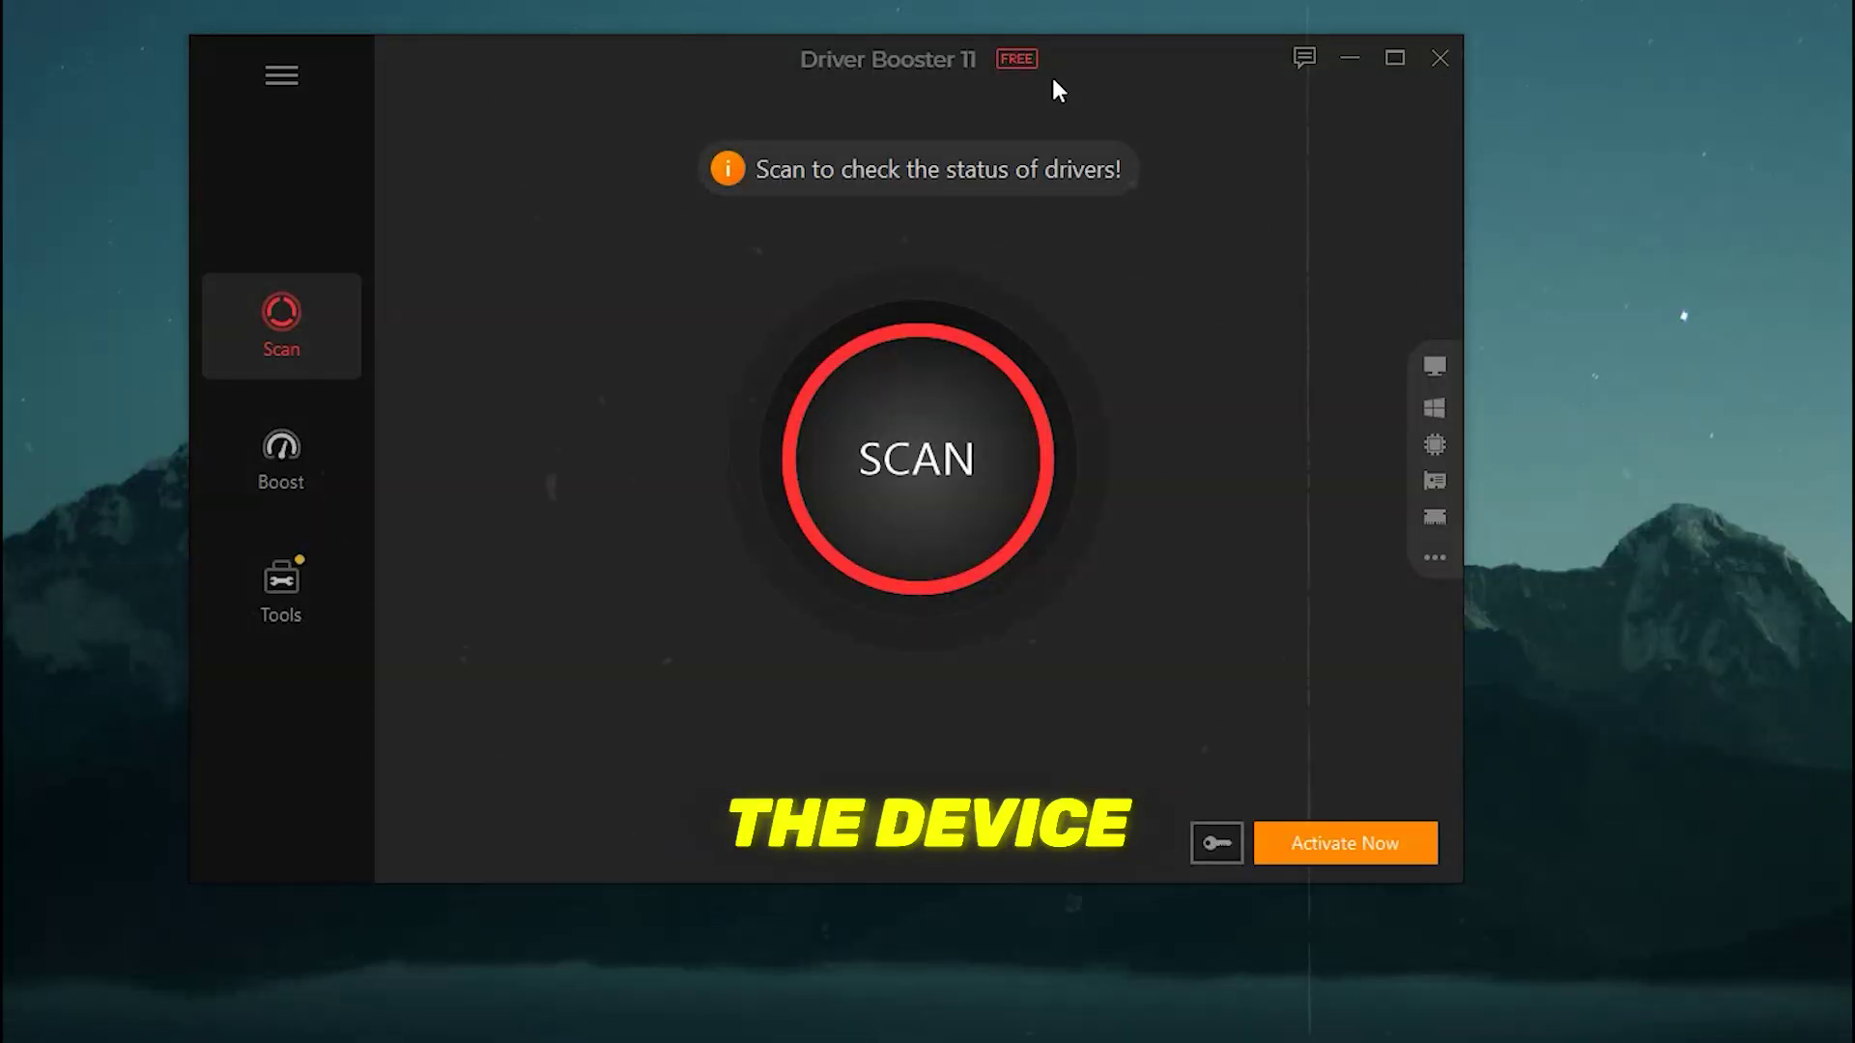
Switch Driver Booster between the Boost and Tools pages, ending on Boost.
click(358, 492)
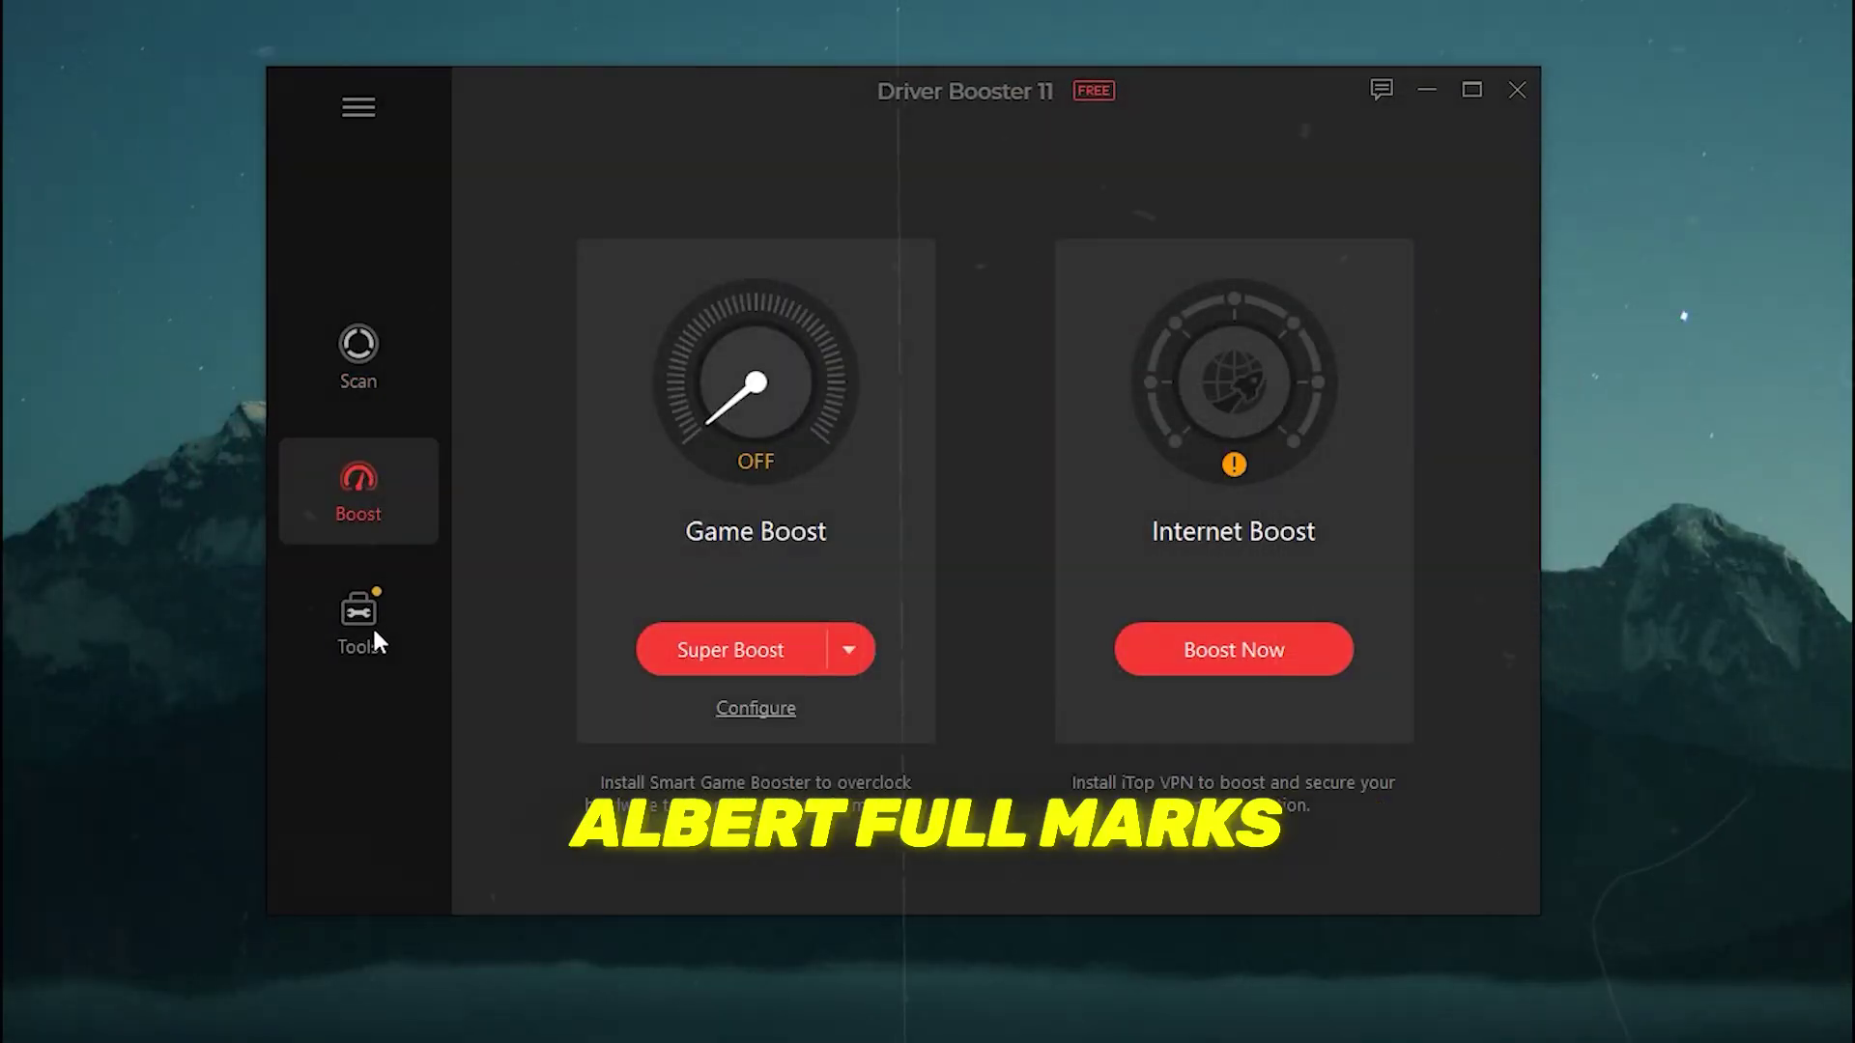
click(358, 624)
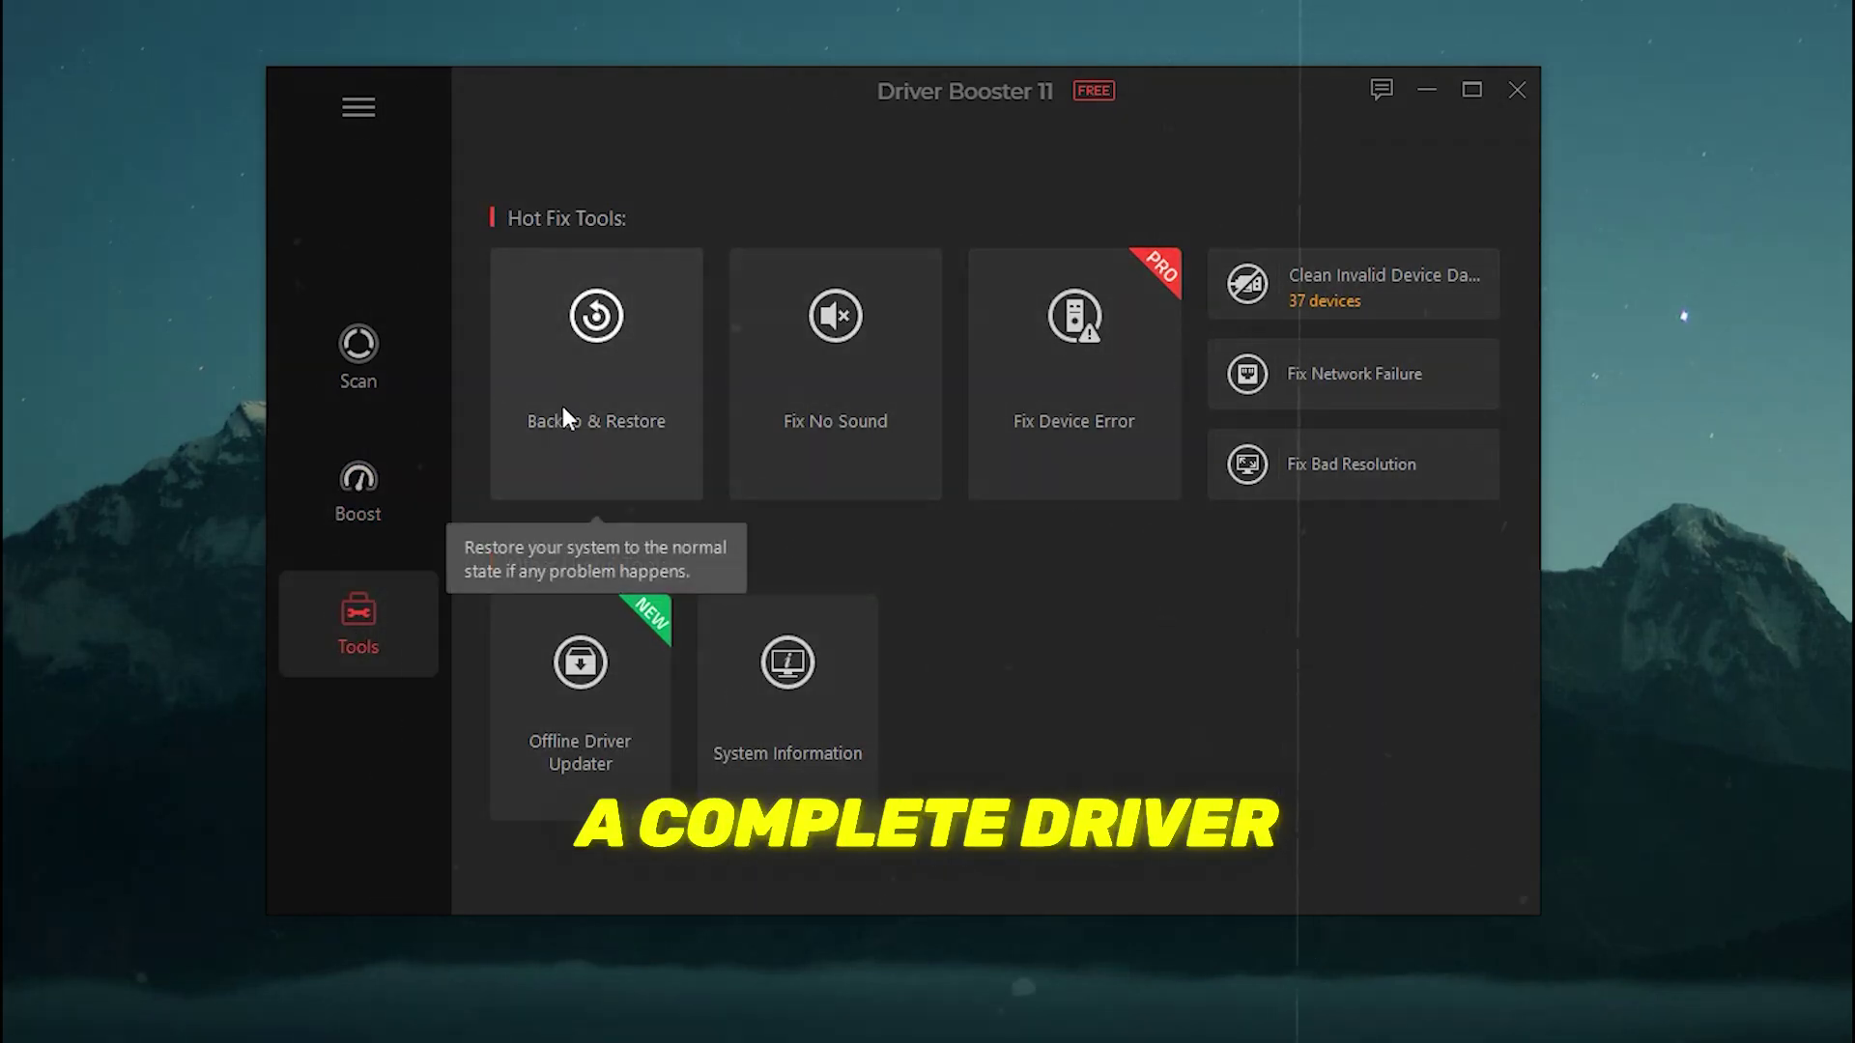
click(327, 486)
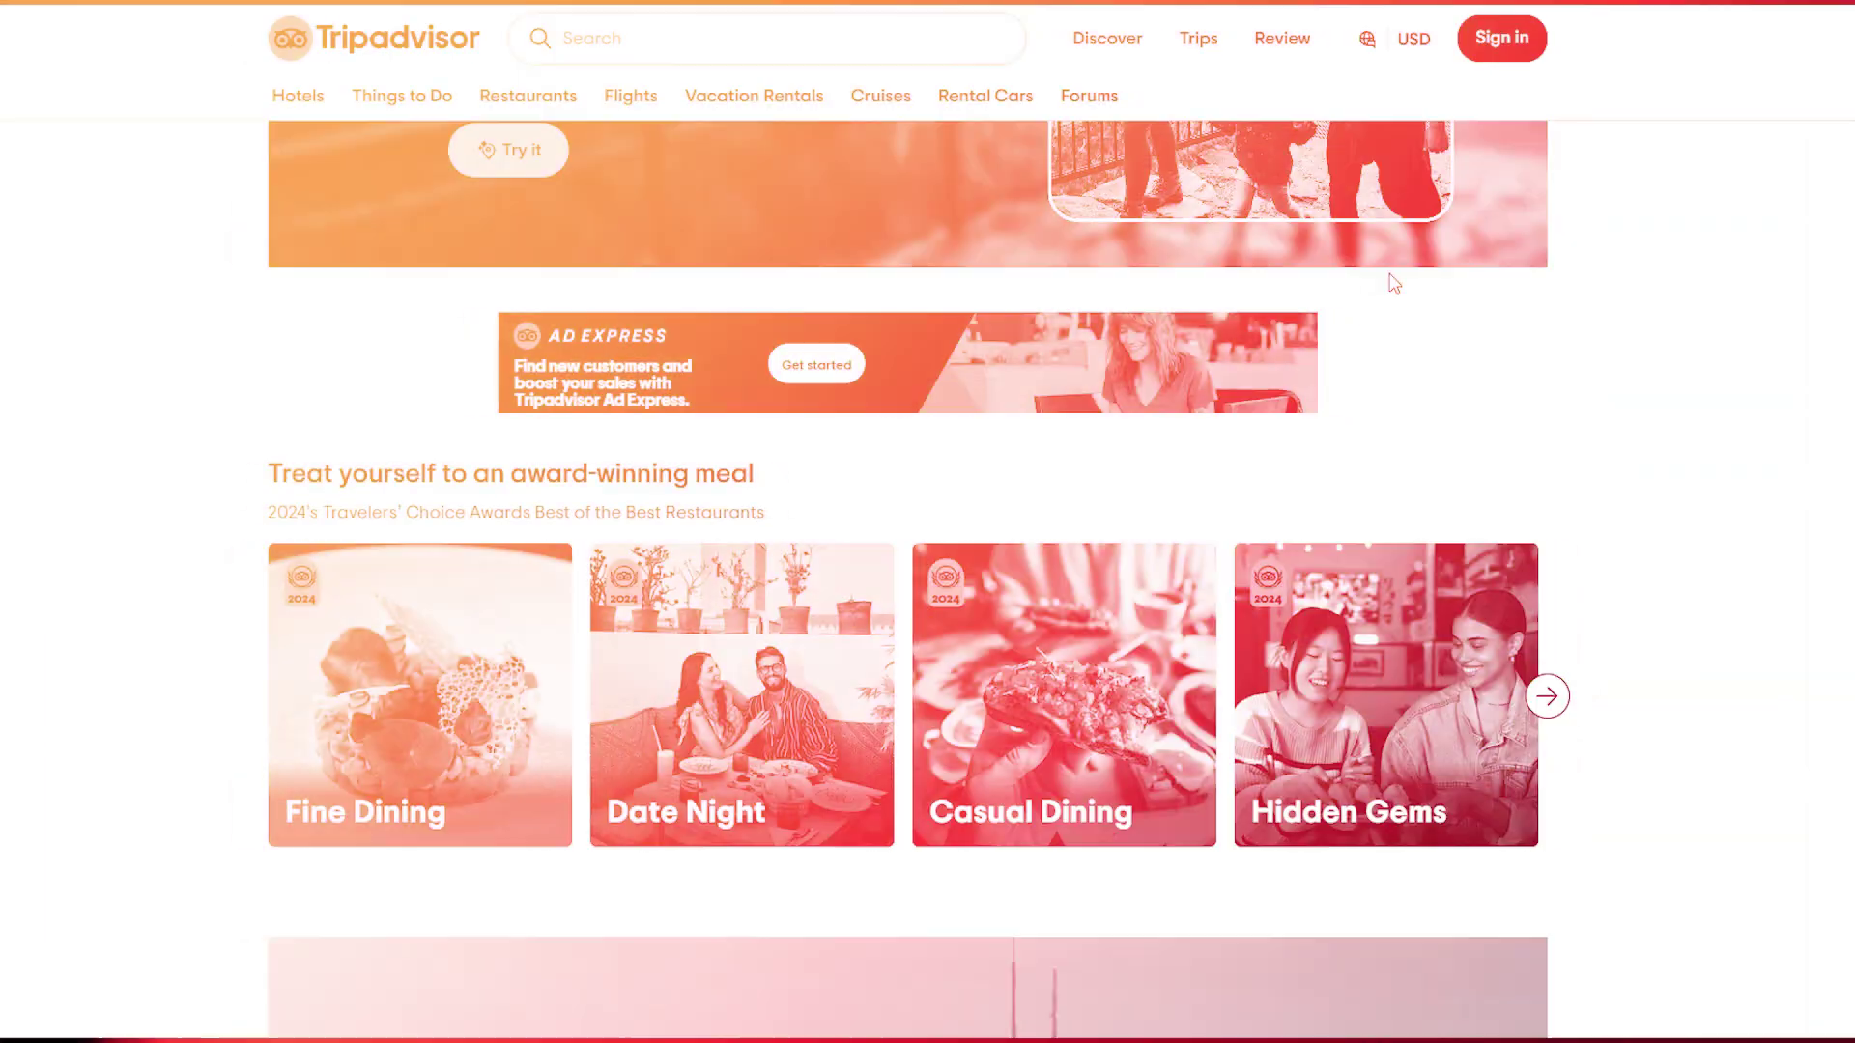
scroll(1391, 281, down, 5)
scroll(1391, 281, down, 5)
scroll(1391, 282, down, 5)
scroll(1391, 282, down, 5)
scroll(1388, 273, down, 5)
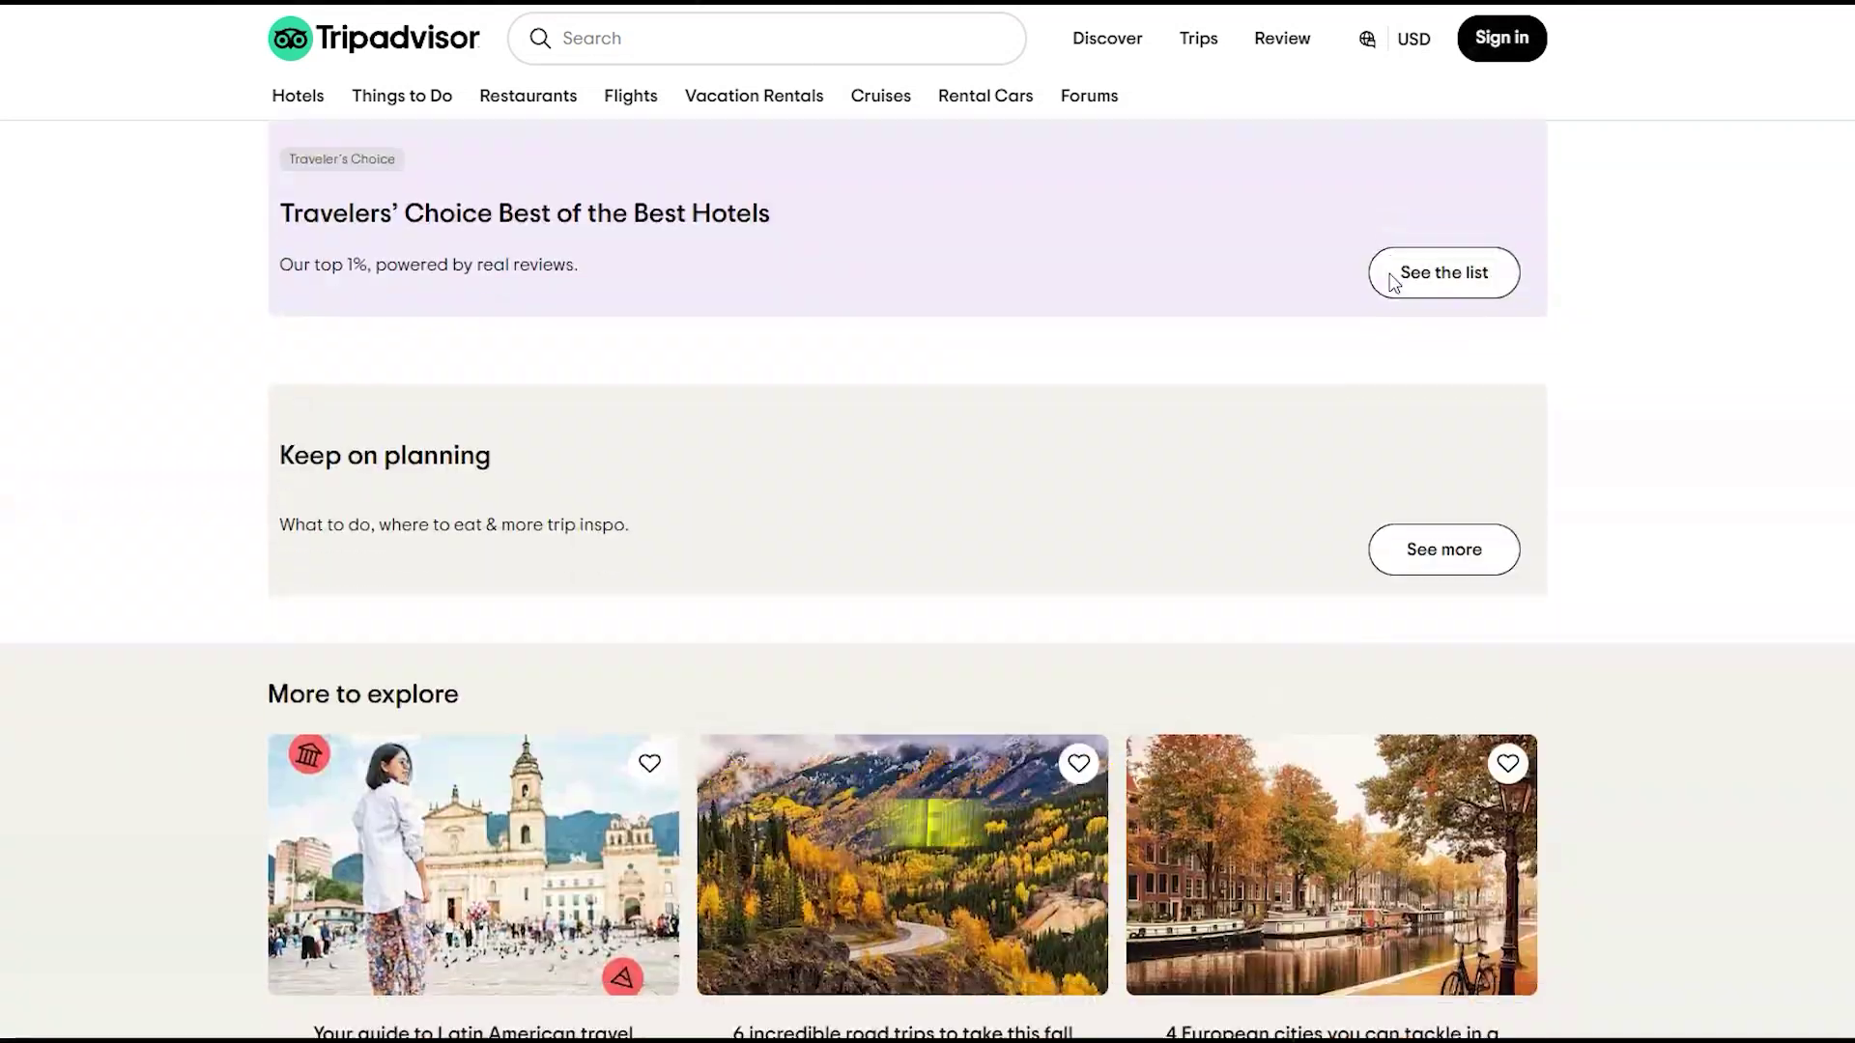
scroll(1388, 273, down, 5)
scroll(1388, 272, down, 5)
scroll(1388, 272, down, 5)
scroll(1390, 282, down, 5)
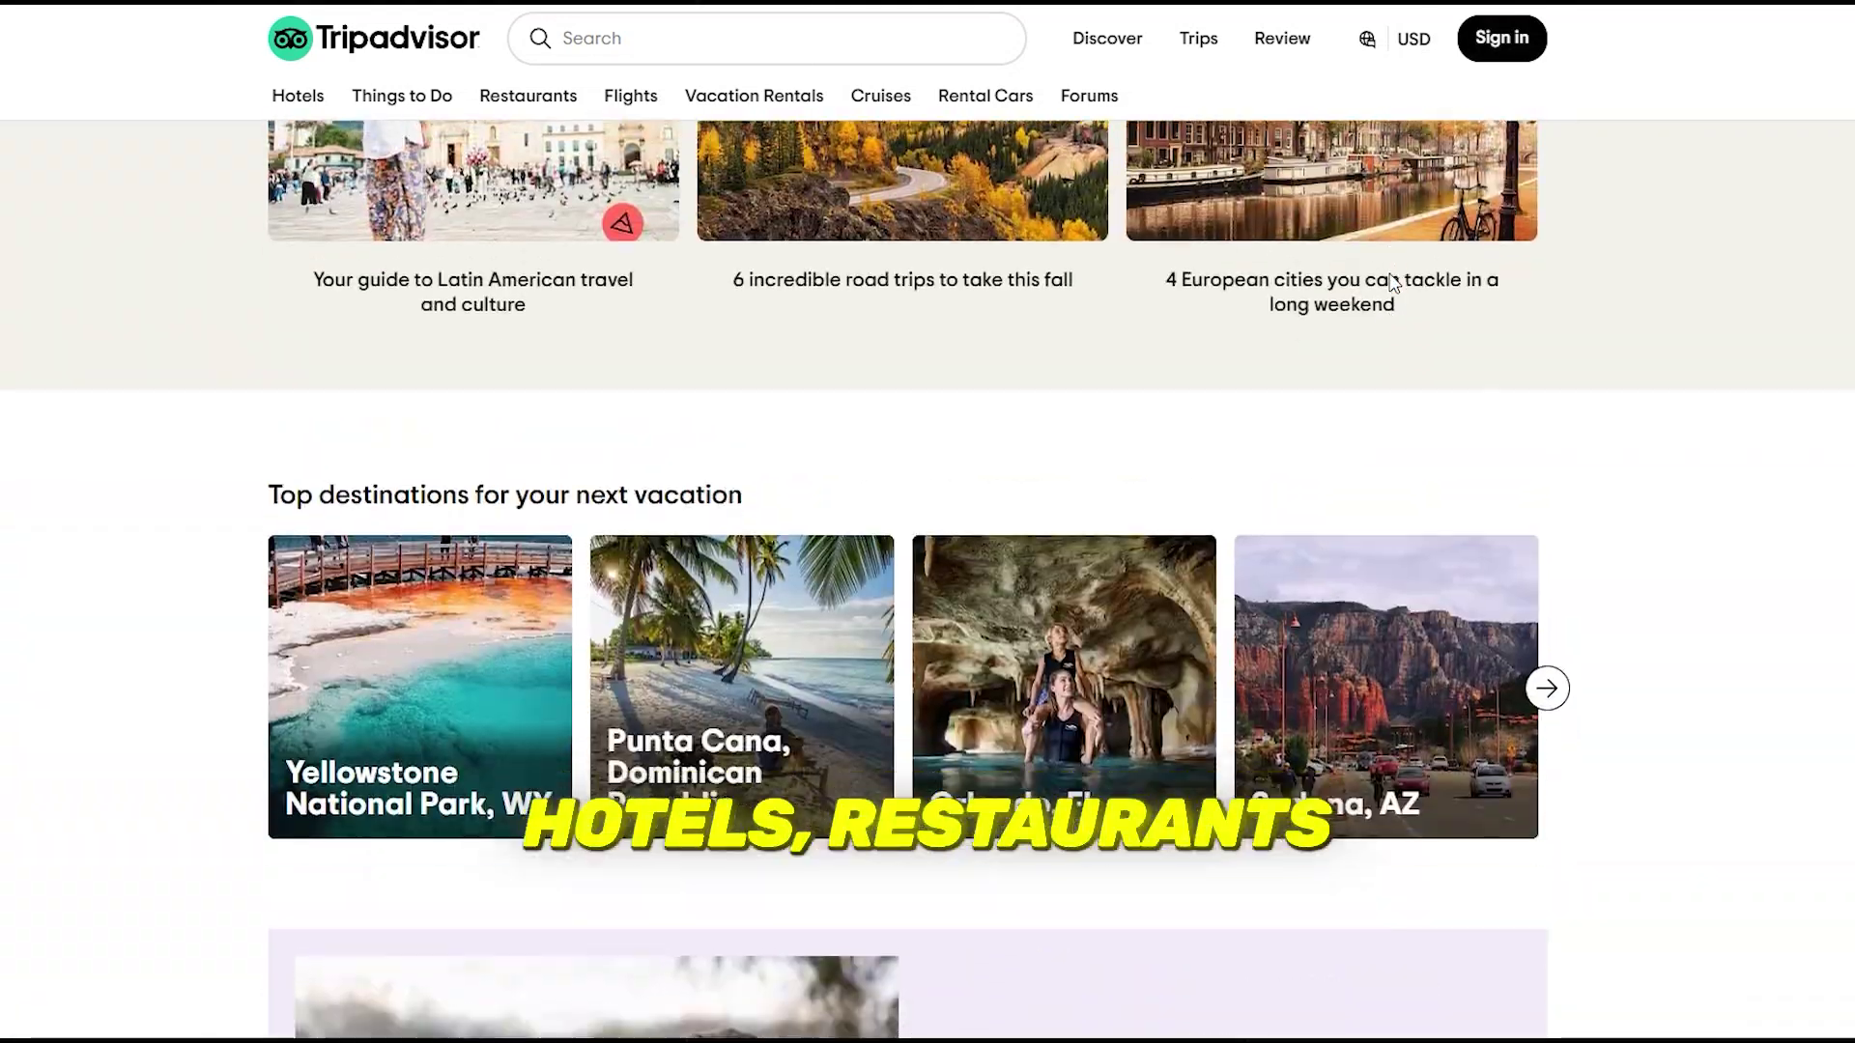
scroll(1390, 281, down, 5)
scroll(1390, 281, down, 5)
scroll(1389, 281, down, 5)
scroll(1389, 281, up, 3)
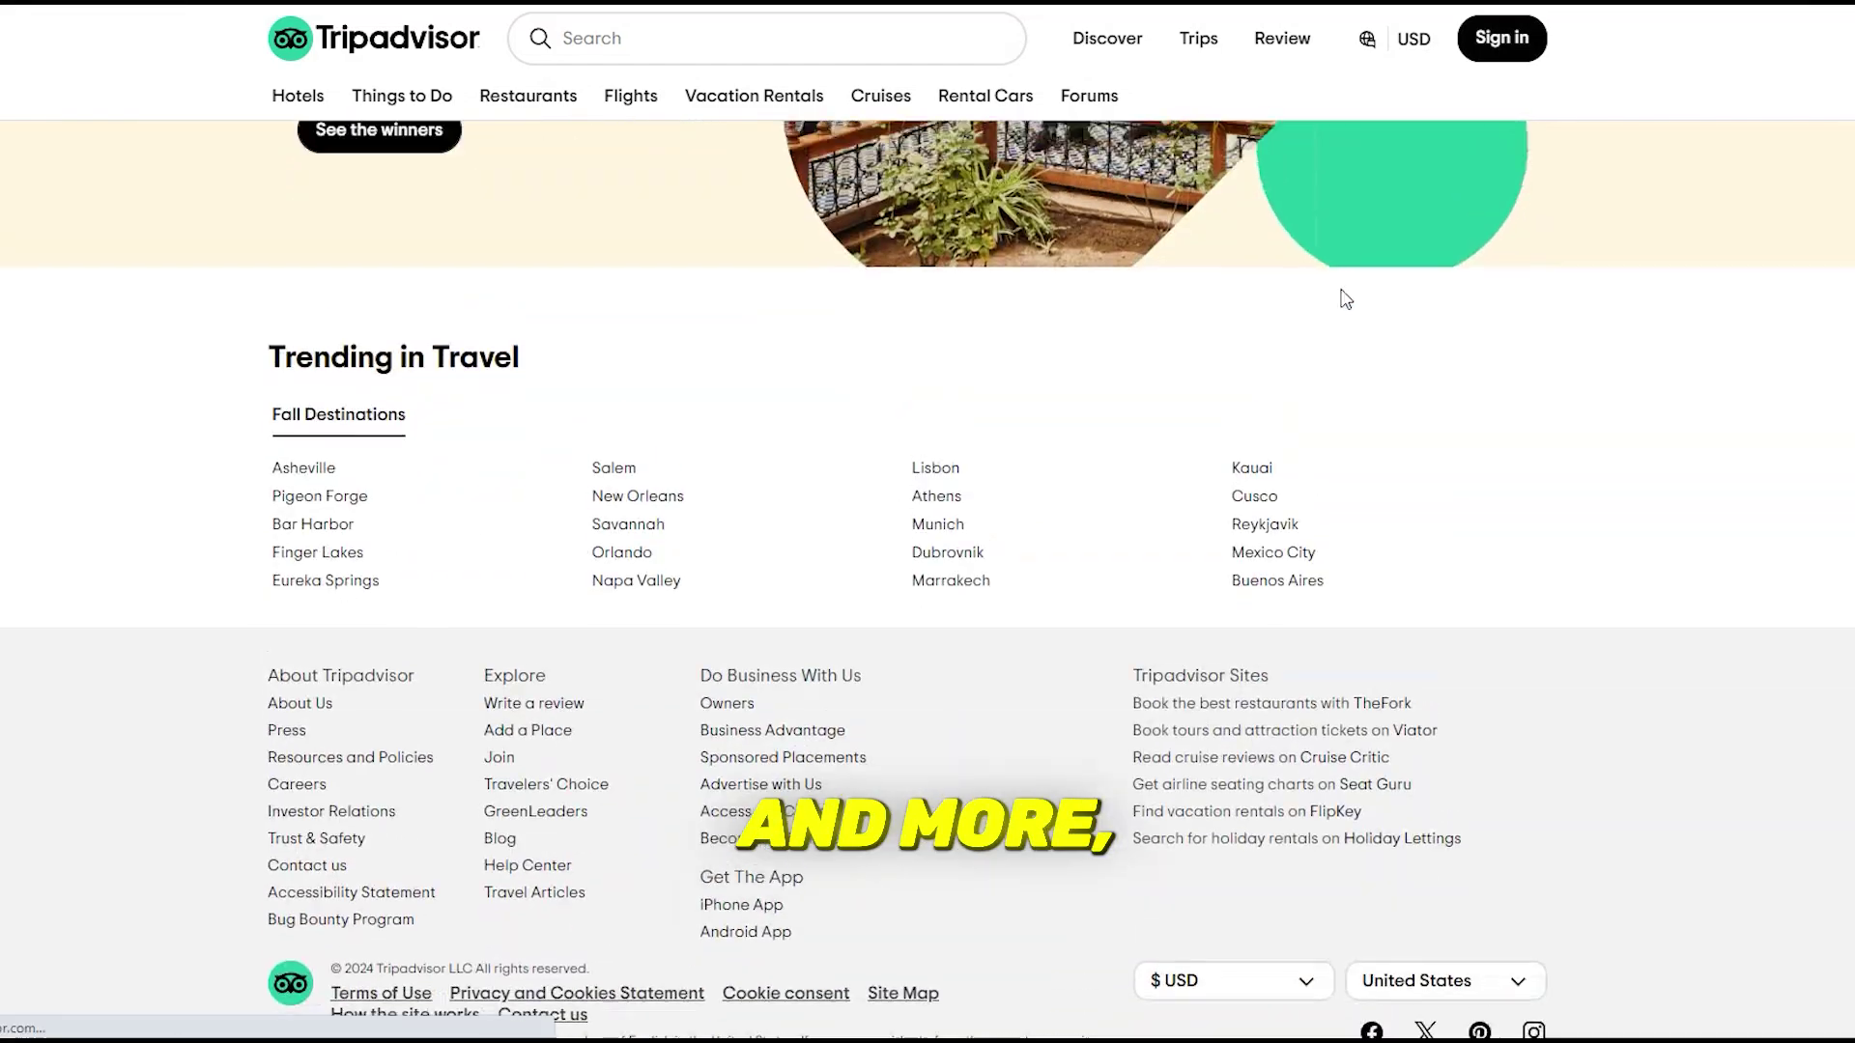
scroll(1389, 282, up, 5)
scroll(1389, 281, up, 3)
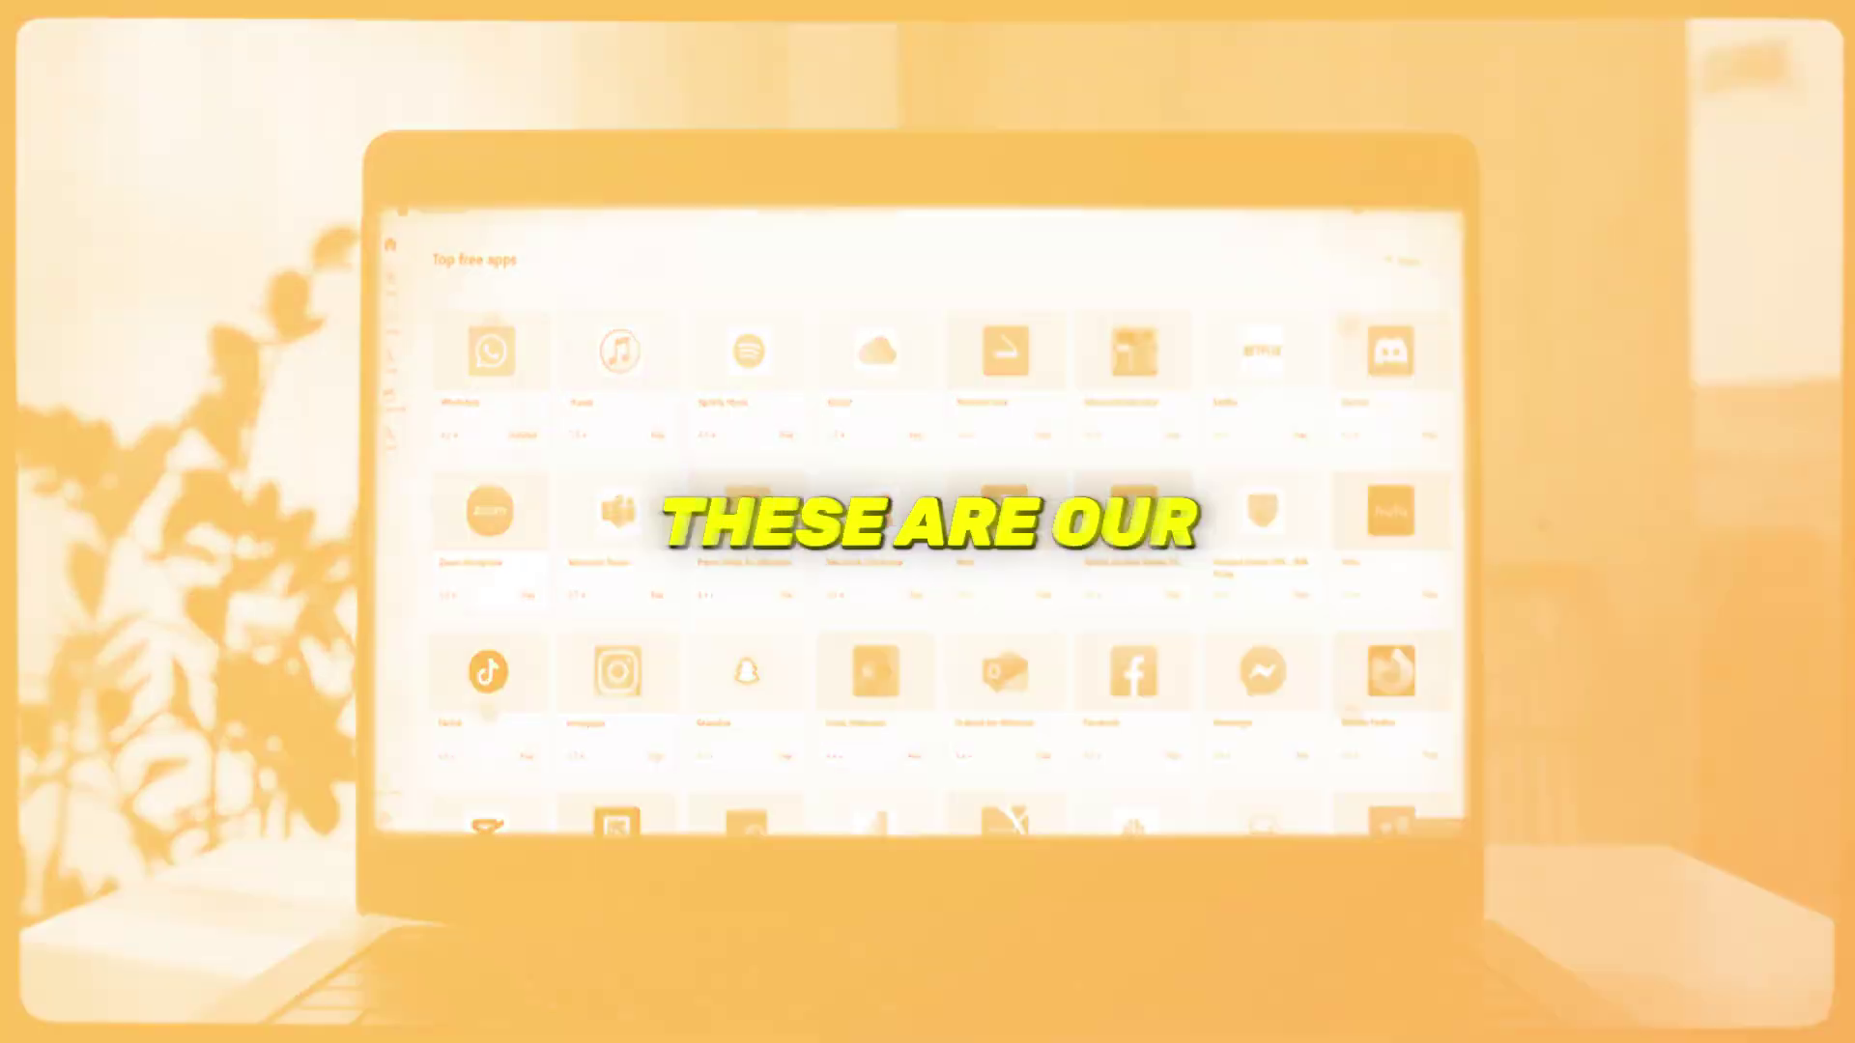